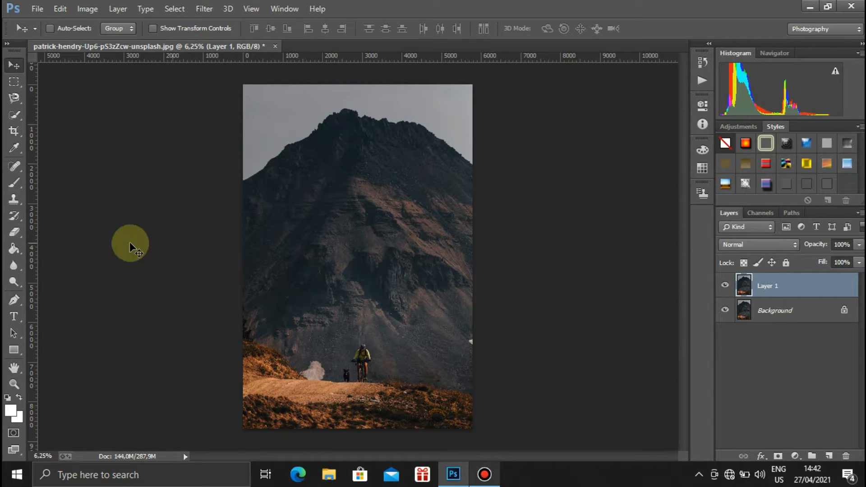
Select the grassy hillside at the photo's left edge with the Quick Selection tool, following its slope down to the road.
{"action": "left_click", "coordinate": [19, 118]}
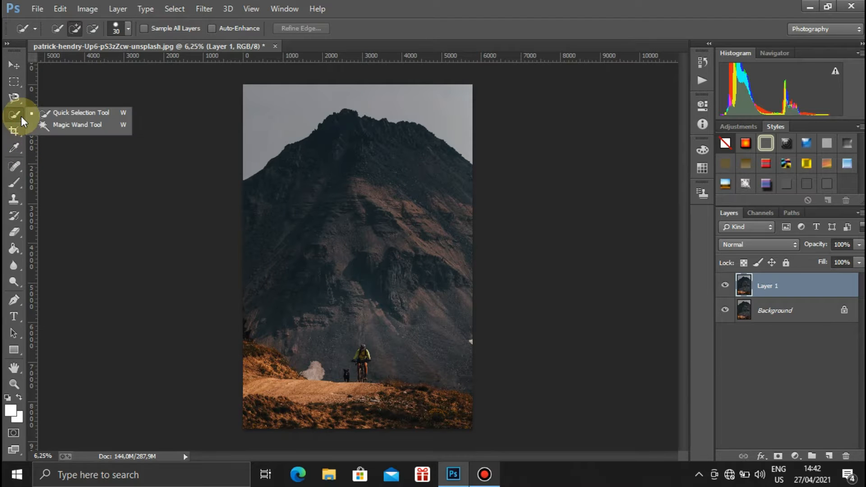
{"action": "left_click", "coordinate": [70, 114]}
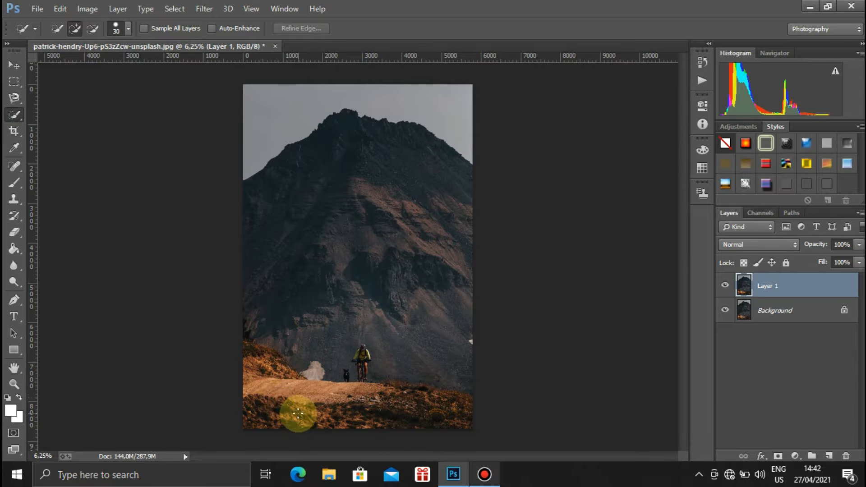
{"action": "scroll", "coordinate": [271, 397], "scroll_direction": "up", "scroll_amount": 5}
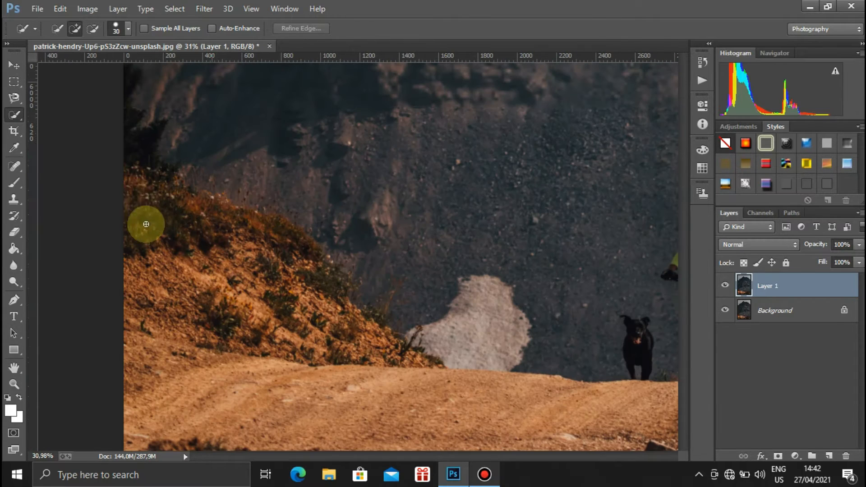
{"action": "mouse_move", "coordinate": [146, 224]}
{"action": "left_mouse_down"}
{"action": "mouse_move", "coordinate": [130, 180]}
{"action": "mouse_move", "coordinate": [141, 155]}
{"action": "mouse_move", "coordinate": [226, 236]}
{"action": "mouse_move", "coordinate": [258, 250]}
{"action": "left_mouse_up"}
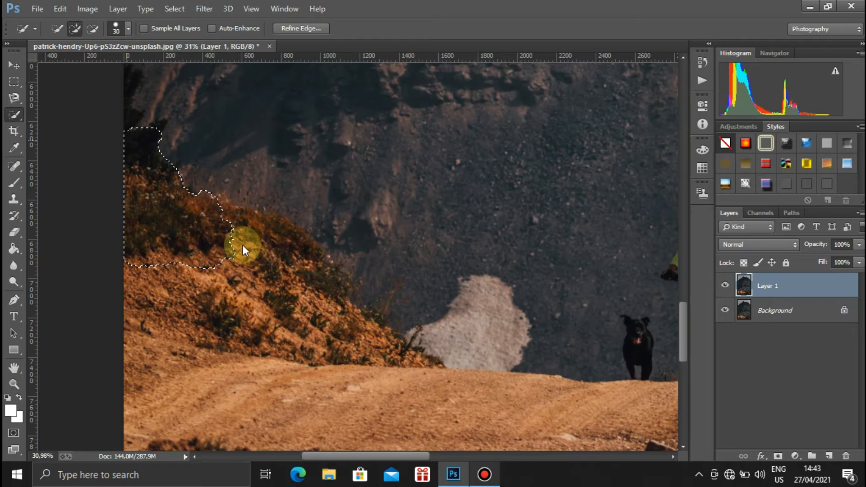
{"action": "mouse_move", "coordinate": [221, 213]}
{"action": "left_mouse_down"}
{"action": "mouse_move", "coordinate": [319, 290]}
{"action": "mouse_move", "coordinate": [260, 223]}
{"action": "mouse_move", "coordinate": [291, 237]}
{"action": "mouse_move", "coordinate": [304, 291]}
{"action": "mouse_move", "coordinate": [343, 303]}
{"action": "mouse_move", "coordinate": [409, 362]}
{"action": "mouse_move", "coordinate": [391, 354]}
{"action": "mouse_move", "coordinate": [436, 374]}
{"action": "mouse_move", "coordinate": [415, 368]}
{"action": "mouse_move", "coordinate": [356, 290]}
{"action": "mouse_move", "coordinate": [452, 376]}
{"action": "mouse_move", "coordinate": [348, 348]}
{"action": "left_mouse_up"}
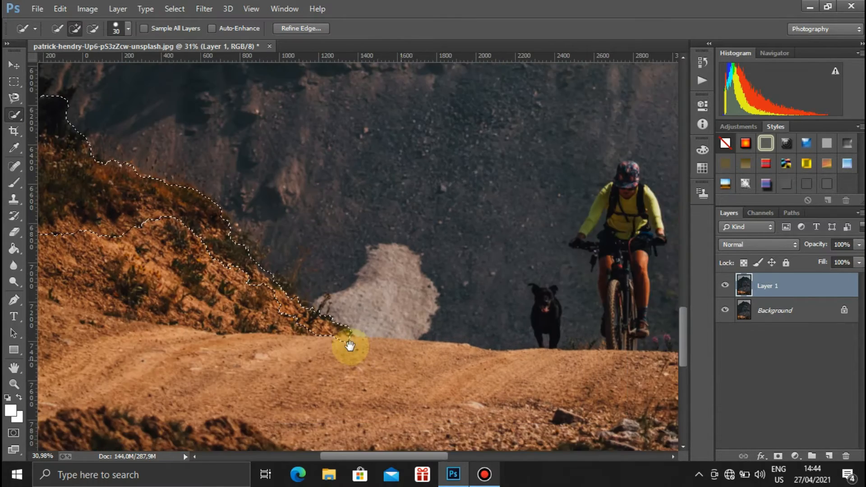
Extend the selection along the upper edge of the dirt road and add the black dog.
{"action": "scroll", "coordinate": [316, 332], "scroll_direction": "up", "scroll_amount": 2}
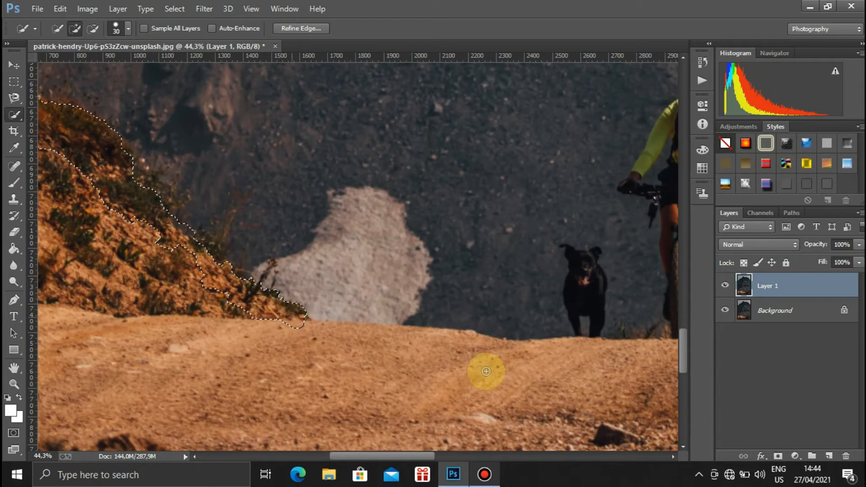
{"action": "left_click_drag", "start_coordinate": [485, 371], "coordinate": [484, 371]}
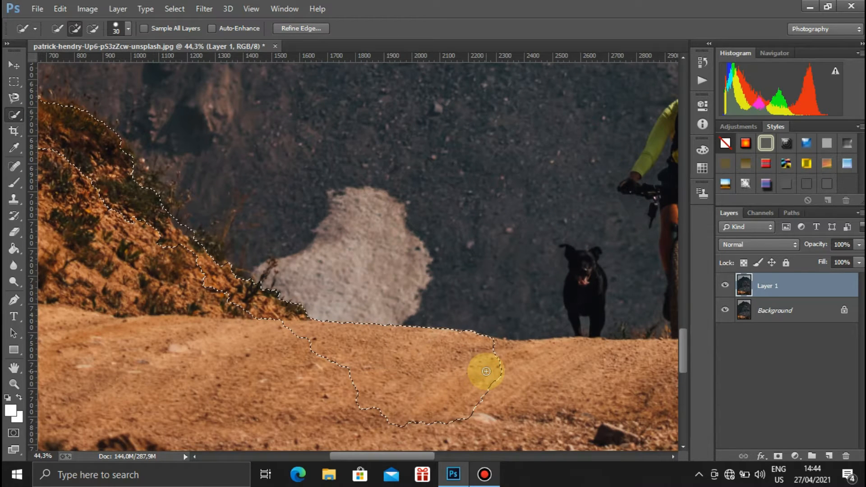
{"action": "left_click", "coordinate": [517, 364]}
{"action": "scroll", "coordinate": [644, 301], "scroll_direction": "up", "scroll_amount": 2}
{"action": "scroll", "coordinate": [643, 301], "scroll_direction": "up", "scroll_amount": 2}
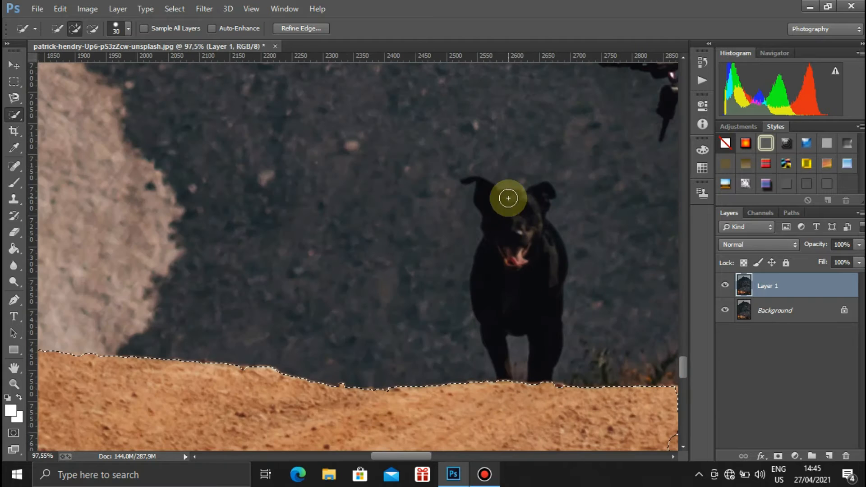
{"action": "key", "text": "ctrl+z"}
{"action": "scroll", "coordinate": [469, 345], "scroll_direction": "right", "scroll_amount": 5}
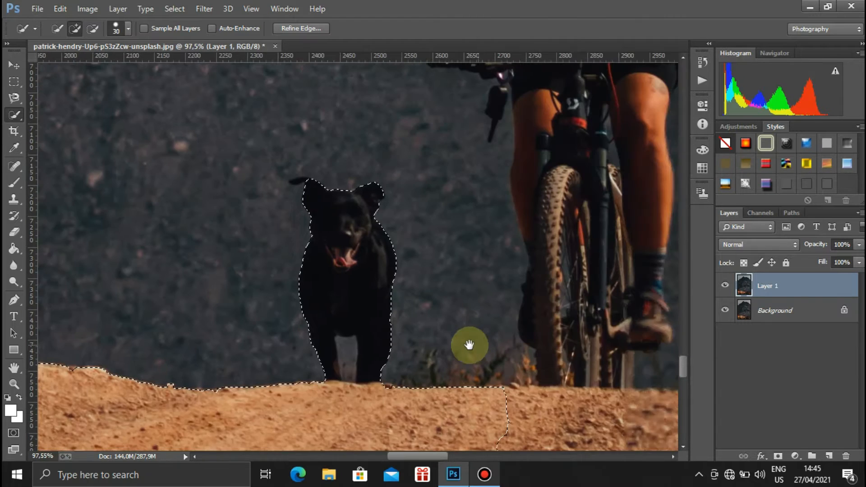
Add the bicycle's front wheel and the cyclist's legs and shoes to the selection.
{"action": "mouse_move", "coordinate": [507, 406]}
{"action": "left_mouse_down"}
{"action": "mouse_move", "coordinate": [526, 380]}
{"action": "mouse_move", "coordinate": [522, 395]}
{"action": "mouse_move", "coordinate": [516, 340]}
{"action": "mouse_move", "coordinate": [542, 147]}
{"action": "mouse_move", "coordinate": [586, 266]}
{"action": "mouse_move", "coordinate": [492, 190]}
{"action": "left_mouse_up"}
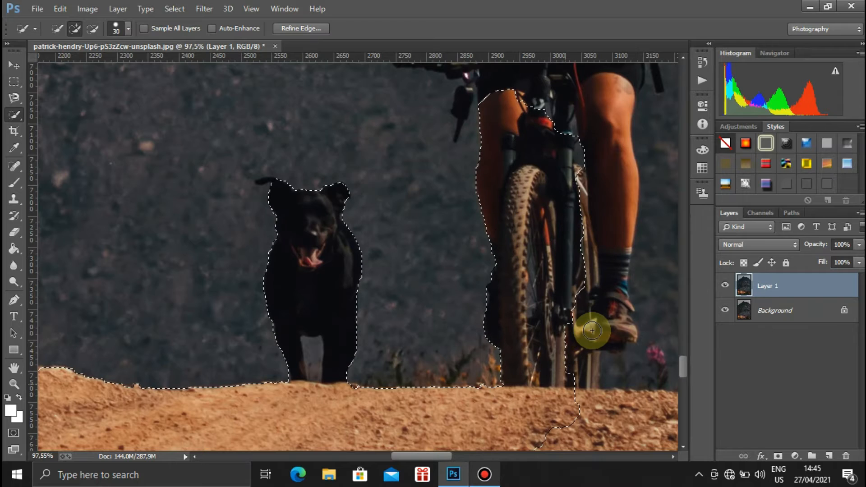
{"action": "left_click_drag", "start_coordinate": [592, 330], "coordinate": [628, 251]}
{"action": "scroll", "coordinate": [567, 294], "scroll_direction": "right", "scroll_amount": 2}
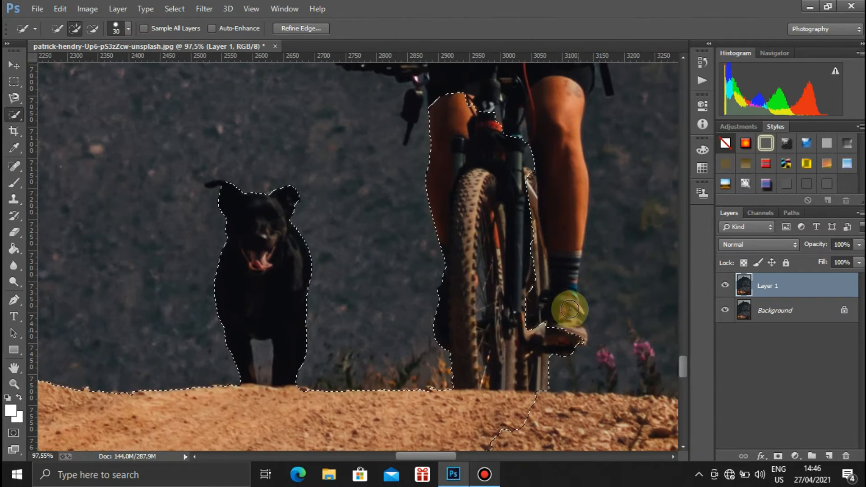
{"action": "left_click_drag", "start_coordinate": [567, 306], "coordinate": [565, 150]}
Subtract the excess background beside the cyclist's striped sock from the selection.
{"action": "scroll", "coordinate": [576, 258], "scroll_direction": "up", "scroll_amount": 4}
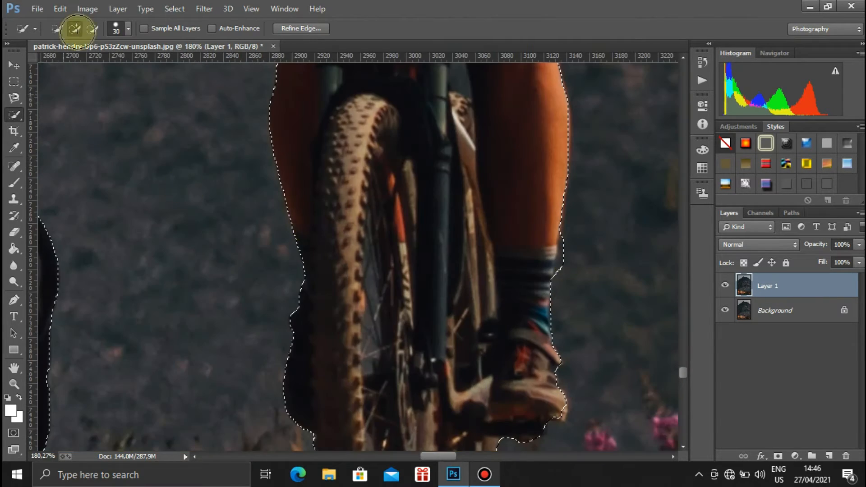
{"action": "left_click_drag", "start_coordinate": [564, 238], "coordinate": [564, 241]}
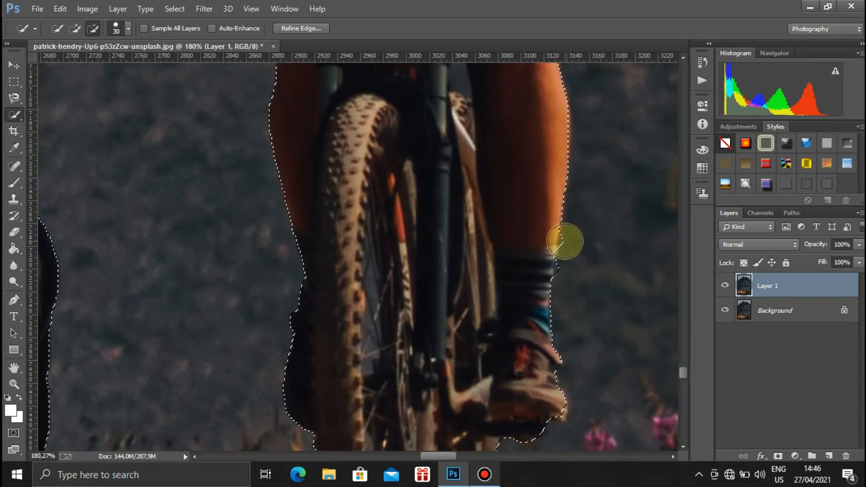
{"action": "left_click", "coordinate": [571, 268]}
{"action": "left_click", "coordinate": [573, 271]}
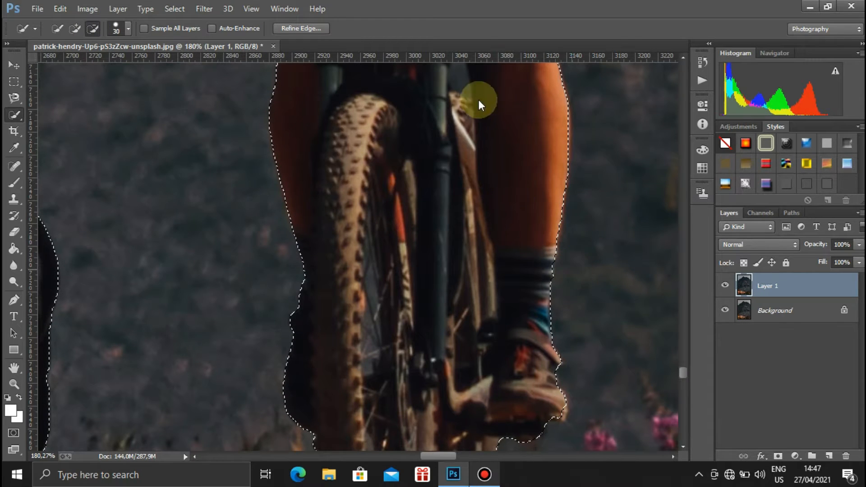
Add the cyclist's shorts, knees, handlebars and one gloved hand to the selection.
{"action": "left_click_drag", "start_coordinate": [489, 145], "coordinate": [477, 322]}
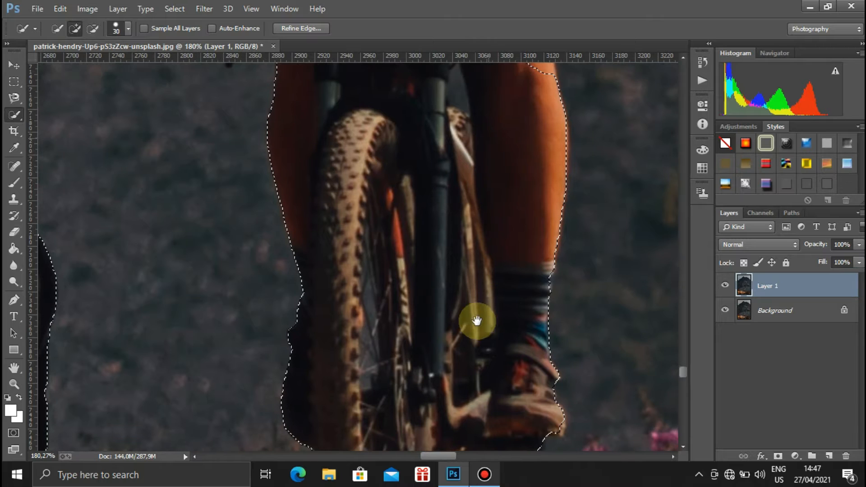
{"action": "left_click_drag", "start_coordinate": [466, 93], "coordinate": [464, 295]}
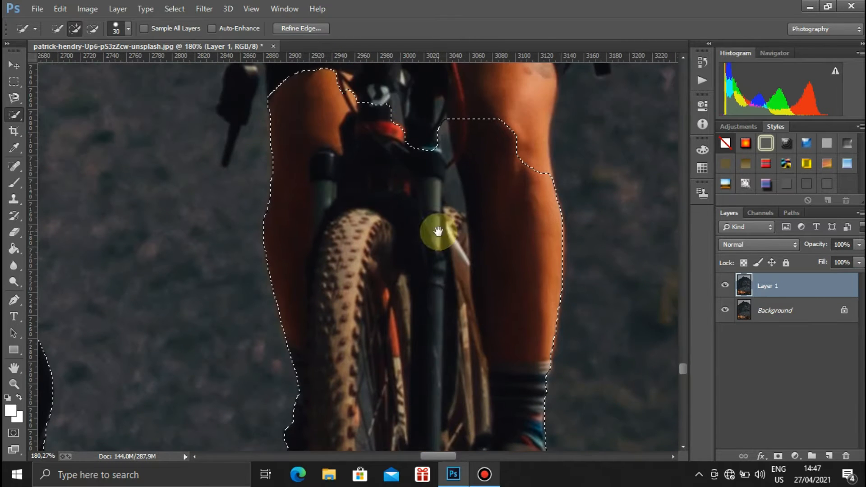
{"action": "scroll", "coordinate": [437, 231], "scroll_direction": "down", "scroll_amount": 3}
{"action": "scroll", "coordinate": [411, 171], "scroll_direction": "up", "scroll_amount": 4}
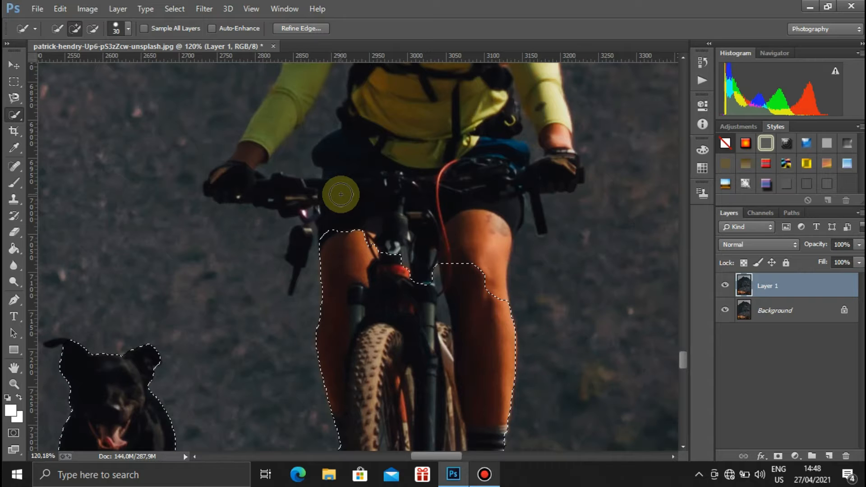
{"action": "mouse_move", "coordinate": [333, 211]}
{"action": "left_mouse_down"}
{"action": "mouse_move", "coordinate": [338, 217]}
{"action": "mouse_move", "coordinate": [217, 180]}
{"action": "mouse_move", "coordinate": [362, 222]}
{"action": "left_mouse_up"}
Subtract the excess background between the handlebar and the cyclist's thigh from the selection.
{"action": "scroll", "coordinate": [362, 221], "scroll_direction": "up", "scroll_amount": 4}
{"action": "left_click", "coordinate": [93, 28]}
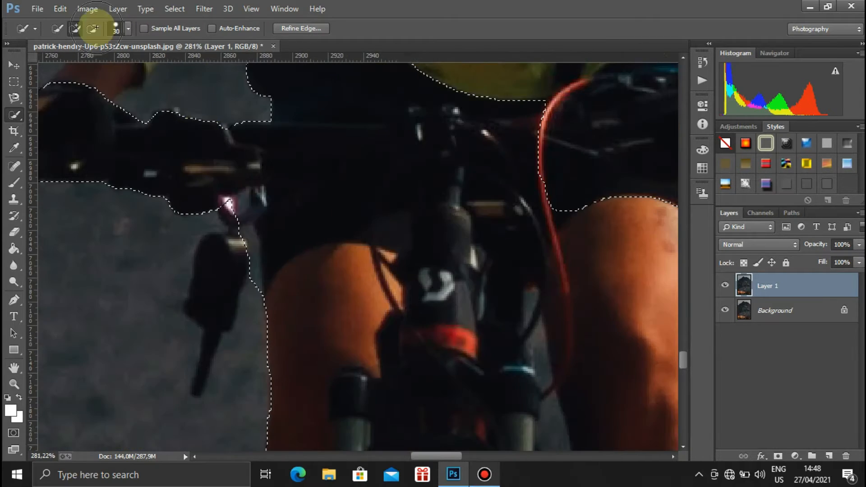
{"action": "mouse_move", "coordinate": [236, 226]}
{"action": "left_mouse_down"}
{"action": "mouse_move", "coordinate": [226, 252]}
{"action": "mouse_move", "coordinate": [249, 270]}
{"action": "mouse_move", "coordinate": [211, 247]}
{"action": "left_mouse_up"}
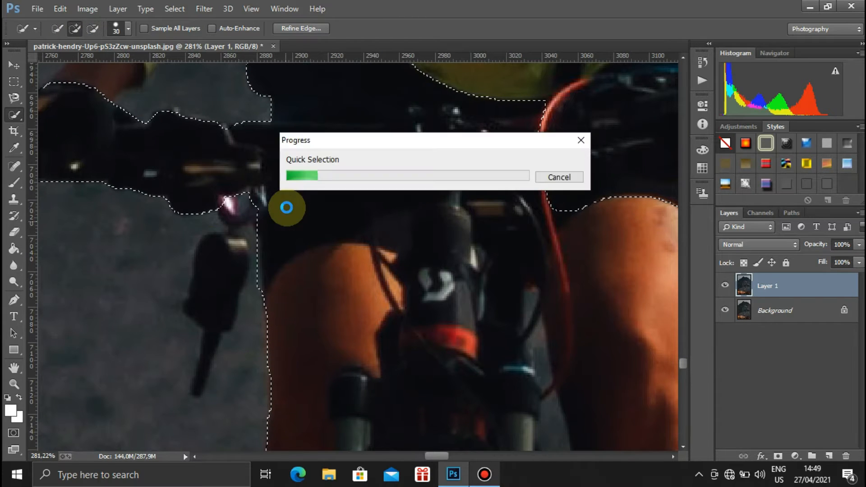
Add both of the cyclist's arms, the yellow-shirted torso and the other gloved hand to the selection.
{"action": "scroll", "coordinate": [290, 209], "scroll_direction": "down", "scroll_amount": 4}
{"action": "left_click_drag", "start_coordinate": [319, 229], "coordinate": [318, 245]}
{"action": "left_click_drag", "start_coordinate": [342, 107], "coordinate": [321, 297]}
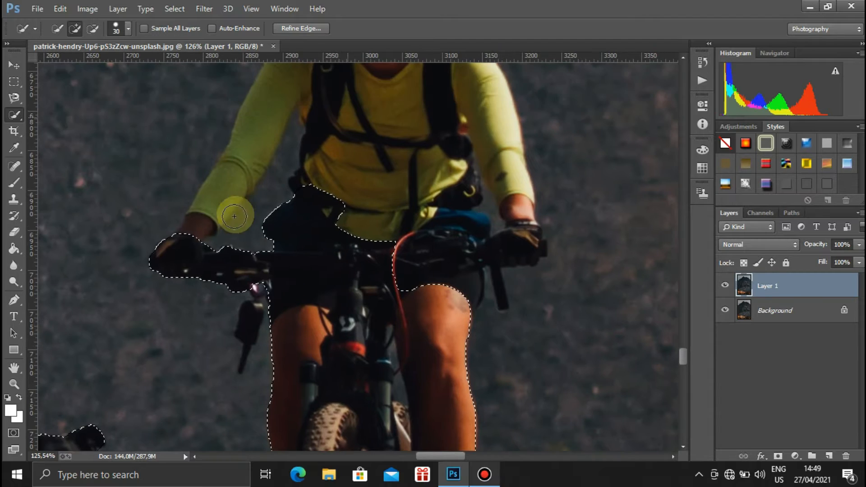
{"action": "mouse_move", "coordinate": [232, 209]}
{"action": "left_mouse_down"}
{"action": "mouse_move", "coordinate": [210, 201]}
{"action": "mouse_move", "coordinate": [201, 210]}
{"action": "mouse_move", "coordinate": [213, 211]}
{"action": "mouse_move", "coordinate": [200, 206]}
{"action": "mouse_move", "coordinate": [268, 111]}
{"action": "mouse_move", "coordinate": [248, 153]}
{"action": "mouse_move", "coordinate": [252, 127]}
{"action": "mouse_move", "coordinate": [329, 158]}
{"action": "mouse_move", "coordinate": [461, 293]}
{"action": "mouse_move", "coordinate": [517, 213]}
{"action": "left_mouse_up"}
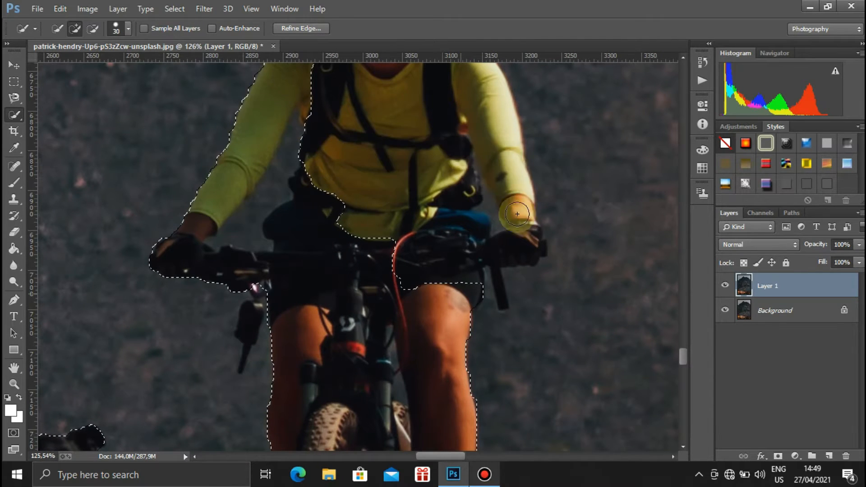
{"action": "mouse_move", "coordinate": [534, 168]}
{"action": "left_mouse_down"}
{"action": "mouse_move", "coordinate": [518, 224]}
{"action": "mouse_move", "coordinate": [486, 86]}
{"action": "left_mouse_up"}
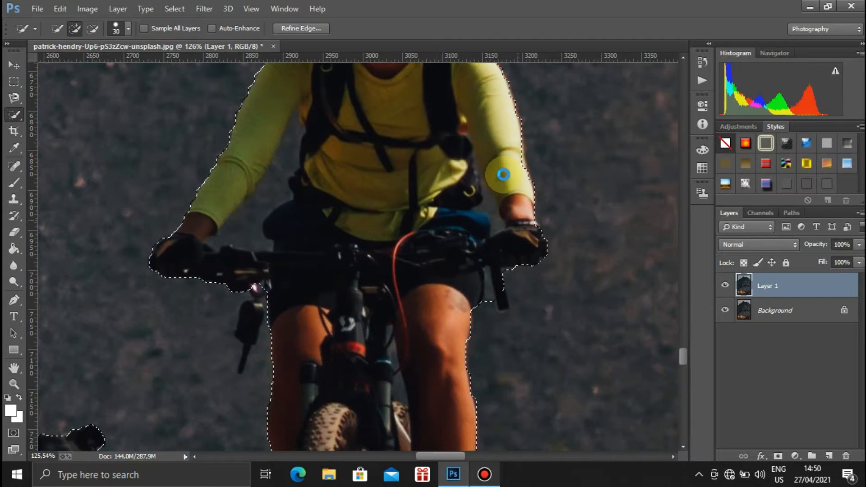
Add the cyclist's head and patterned cap to the selection.
{"action": "scroll", "coordinate": [400, 274], "scroll_direction": "up", "scroll_amount": 2}
{"action": "scroll", "coordinate": [343, 227], "scroll_direction": "down", "scroll_amount": 3}
{"action": "mouse_move", "coordinate": [362, 95]}
{"action": "left_mouse_down"}
{"action": "mouse_move", "coordinate": [397, 145]}
{"action": "mouse_move", "coordinate": [365, 139]}
{"action": "mouse_move", "coordinate": [373, 86]}
{"action": "mouse_move", "coordinate": [403, 111]}
{"action": "mouse_move", "coordinate": [397, 125]}
{"action": "mouse_move", "coordinate": [377, 89]}
{"action": "mouse_move", "coordinate": [395, 98]}
{"action": "mouse_move", "coordinate": [371, 145]}
{"action": "left_mouse_up"}
{"action": "scroll", "coordinate": [372, 145], "scroll_direction": "down", "scroll_amount": 5}
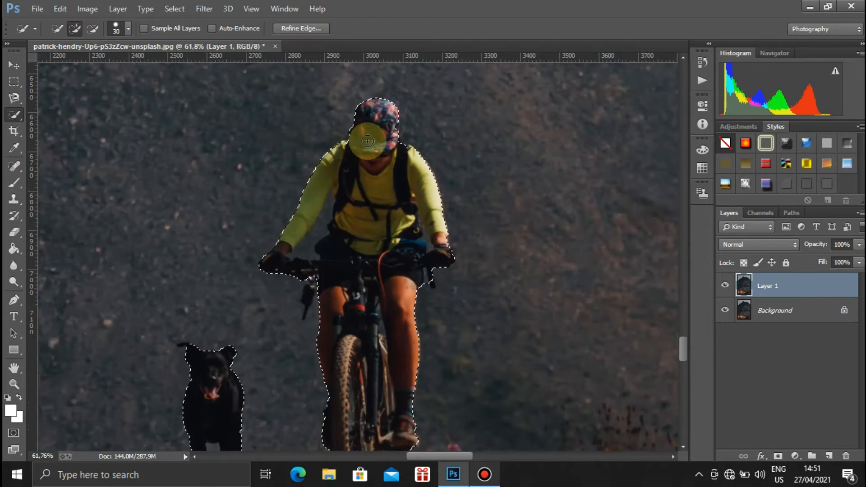
Extend the selection along the grassy ridge from the bicycle to the photo's right edge.
{"action": "scroll", "coordinate": [447, 289], "scroll_direction": "up", "scroll_amount": 2}
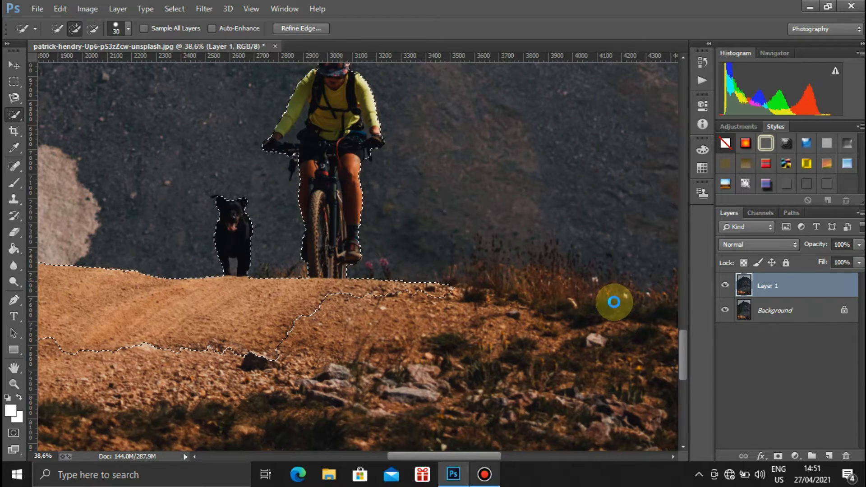
{"action": "mouse_move", "coordinate": [614, 302]}
{"action": "left_mouse_down"}
{"action": "mouse_move", "coordinate": [515, 286]}
{"action": "mouse_move", "coordinate": [598, 286]}
{"action": "mouse_move", "coordinate": [586, 282]}
{"action": "left_mouse_up"}
{"action": "left_click_drag", "start_coordinate": [482, 457], "coordinate": [528, 456]}
{"action": "mouse_move", "coordinate": [406, 305]}
{"action": "left_mouse_down"}
{"action": "mouse_move", "coordinate": [649, 352]}
{"action": "mouse_move", "coordinate": [608, 389]}
{"action": "left_mouse_up"}
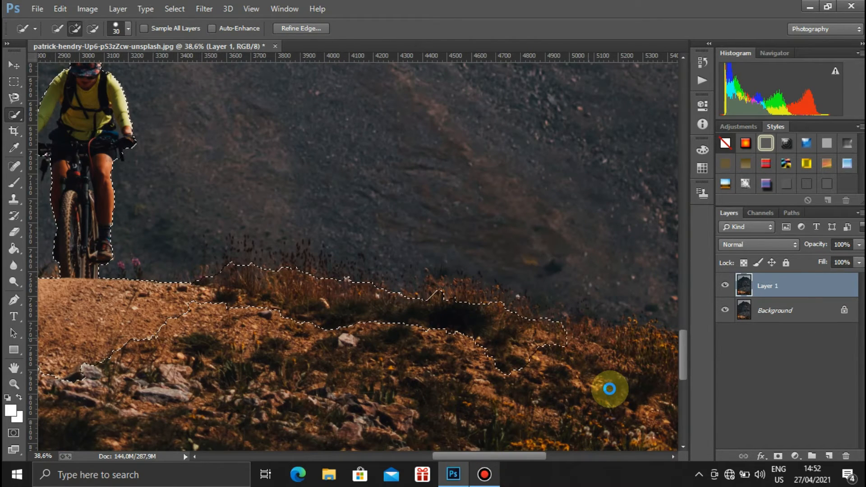
{"action": "scroll", "coordinate": [610, 389], "scroll_direction": "down", "scroll_amount": 2}
{"action": "scroll", "coordinate": [525, 369], "scroll_direction": "right", "scroll_amount": 3}
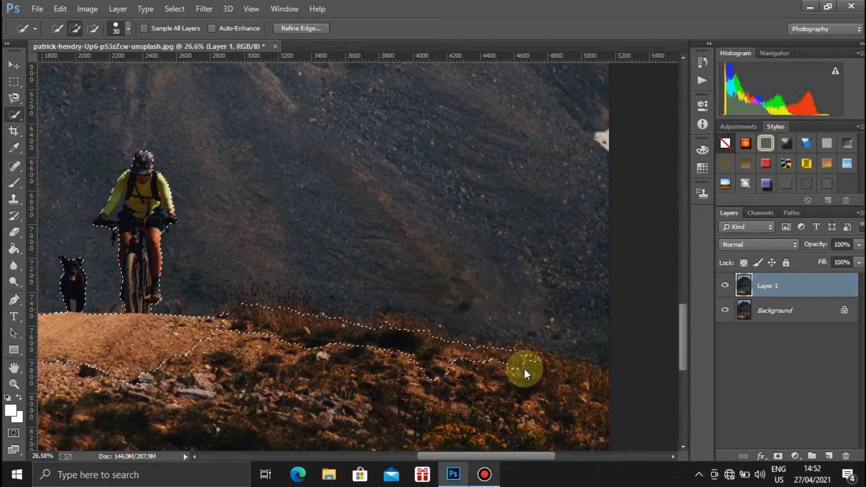
{"action": "left_click_drag", "start_coordinate": [535, 456], "coordinate": [480, 456]}
{"action": "scroll", "coordinate": [568, 361], "scroll_direction": "right", "scroll_amount": 3}
{"action": "left_click_drag", "start_coordinate": [537, 352], "coordinate": [630, 485]}
Fill out the selection to cover the remaining rocky foreground down to the photo's bottom edge and corners.
{"action": "left_click_drag", "start_coordinate": [684, 332], "coordinate": [684, 371]}
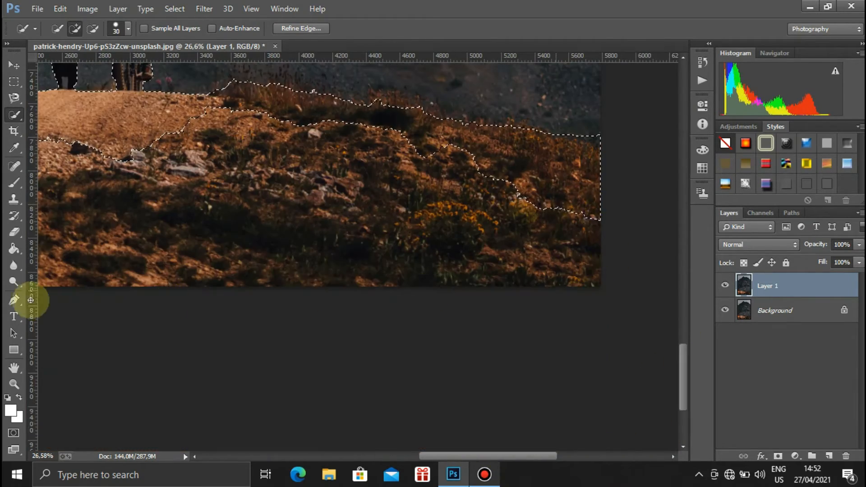
{"action": "left_click_drag", "start_coordinate": [584, 205], "coordinate": [585, 403]}
{"action": "scroll", "coordinate": [232, 286], "scroll_direction": "down", "scroll_amount": 2}
{"action": "scroll", "coordinate": [358, 334], "scroll_direction": "down", "scroll_amount": 2}
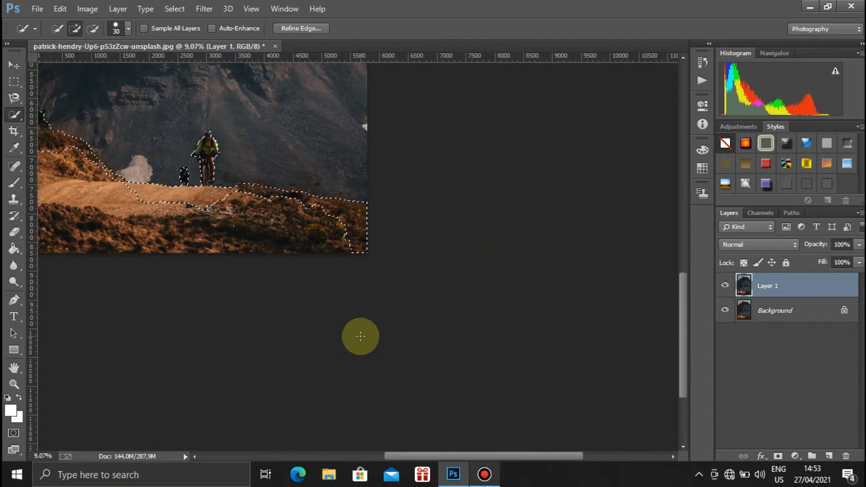
{"action": "scroll", "coordinate": [232, 358], "scroll_direction": "down", "scroll_amount": 2}
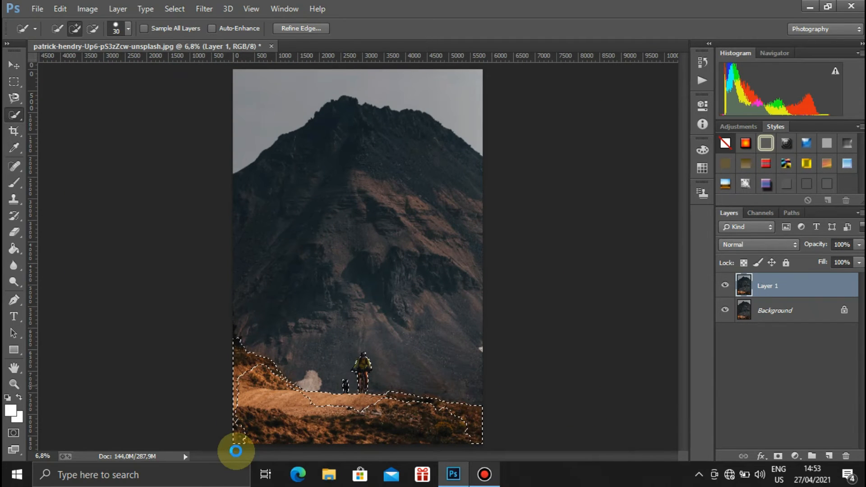
{"action": "mouse_move", "coordinate": [235, 452]}
{"action": "left_mouse_down"}
{"action": "mouse_move", "coordinate": [247, 365]}
{"action": "mouse_move", "coordinate": [341, 445]}
{"action": "left_mouse_up"}
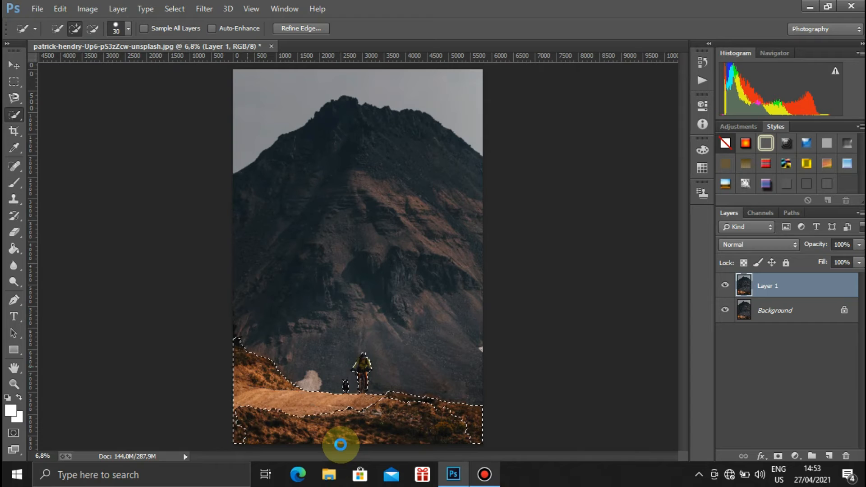
{"action": "mouse_move", "coordinate": [341, 445]}
{"action": "left_mouse_down"}
{"action": "mouse_move", "coordinate": [370, 402]}
{"action": "mouse_move", "coordinate": [480, 449]}
{"action": "left_mouse_up"}
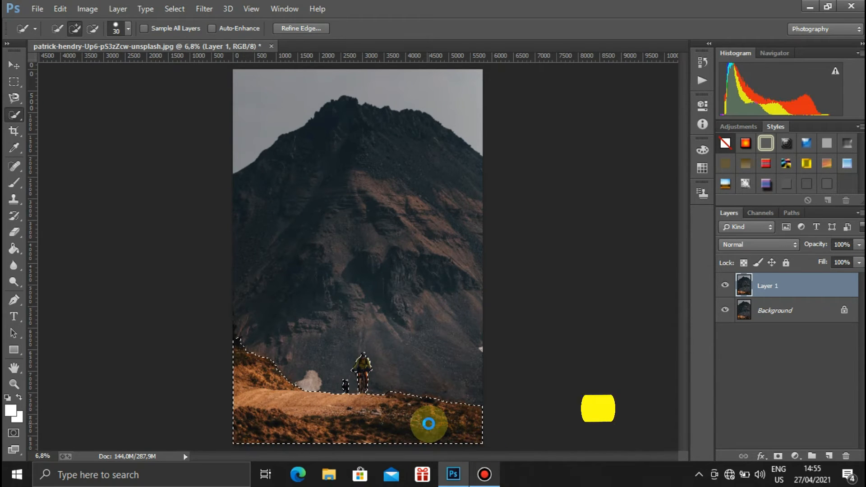
Copy the selected foreground to a new layer and hide the Background and Layer 1 layers.
{"action": "key", "text": "ctrl+j"}
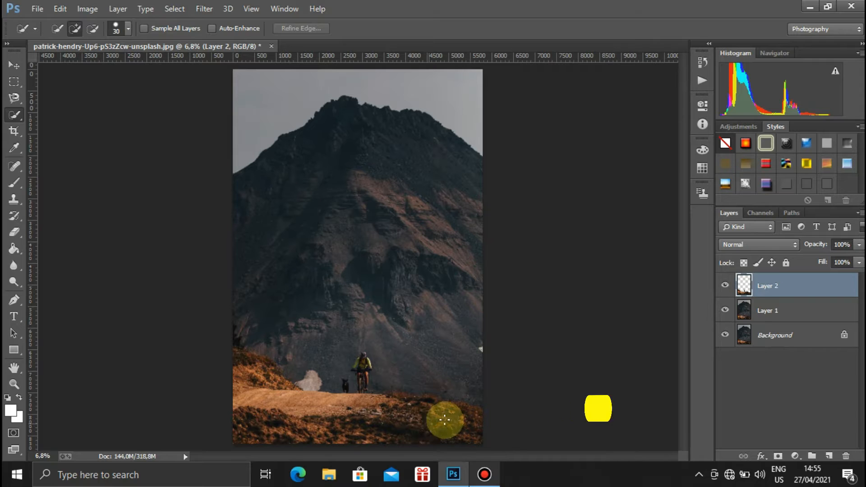
{"action": "key", "text": "v"}
{"action": "key", "text": "ctrl+0"}
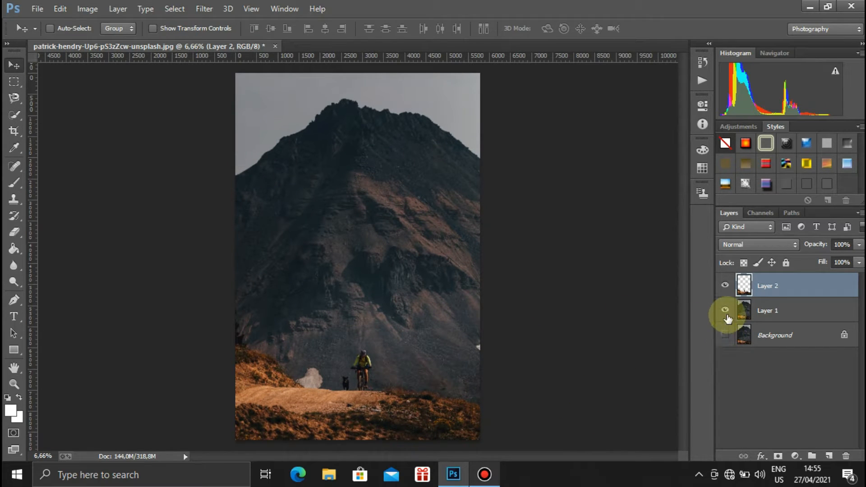
{"action": "left_click", "coordinate": [725, 310]}
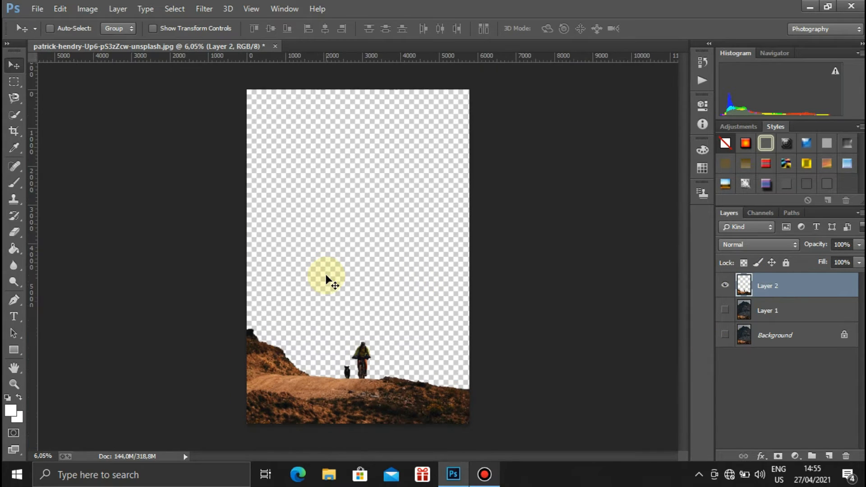
Start a Save for Web export of the foreground cutout and set its format to PNG-24.
{"action": "left_click", "coordinate": [37, 11]}
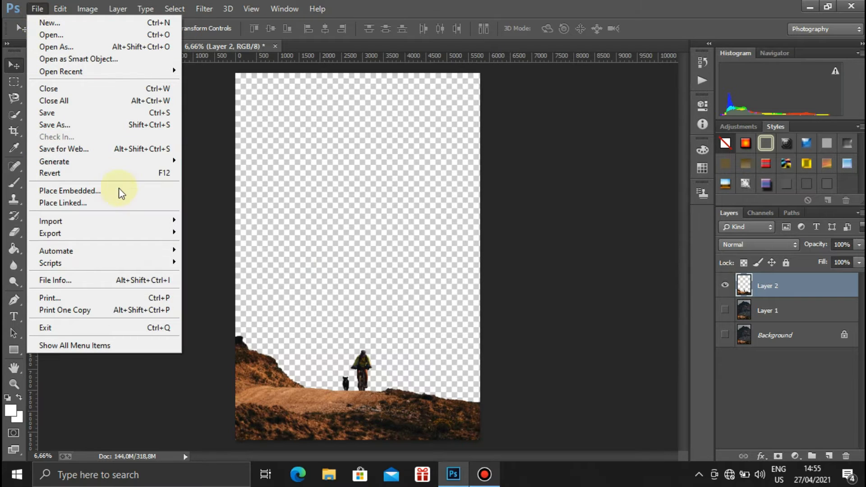
{"action": "left_click", "coordinate": [118, 149]}
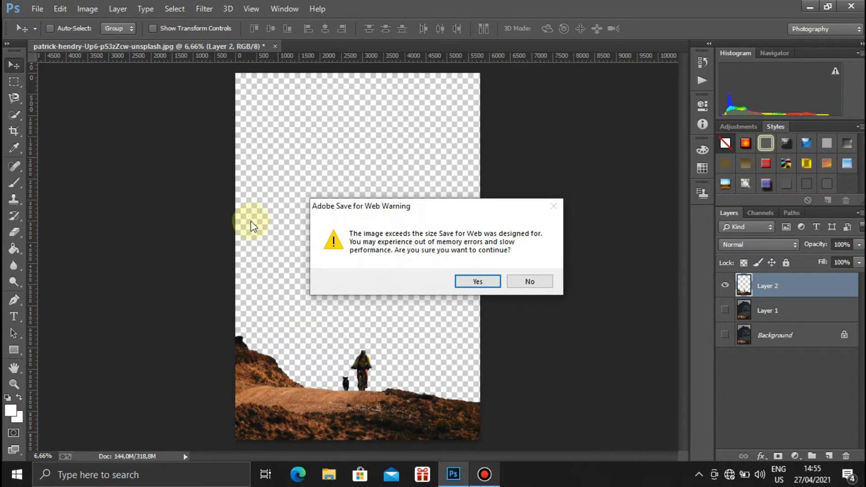
{"action": "left_click", "coordinate": [469, 282]}
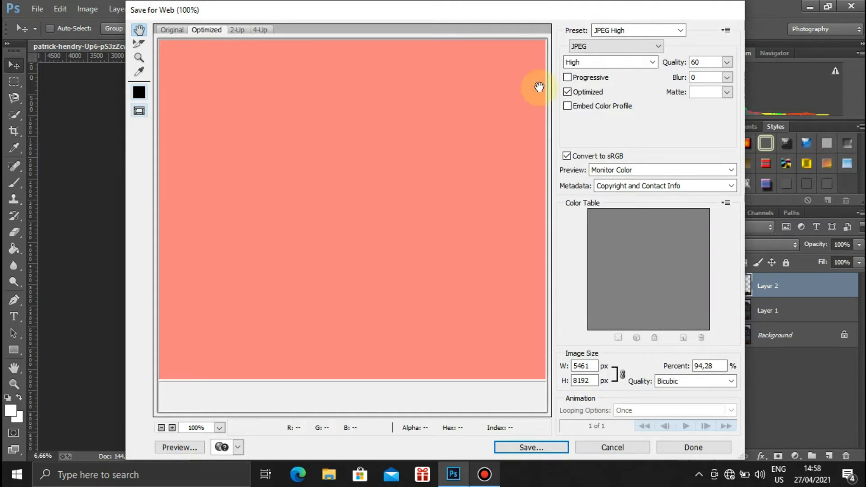
{"action": "left_click", "coordinate": [604, 47]}
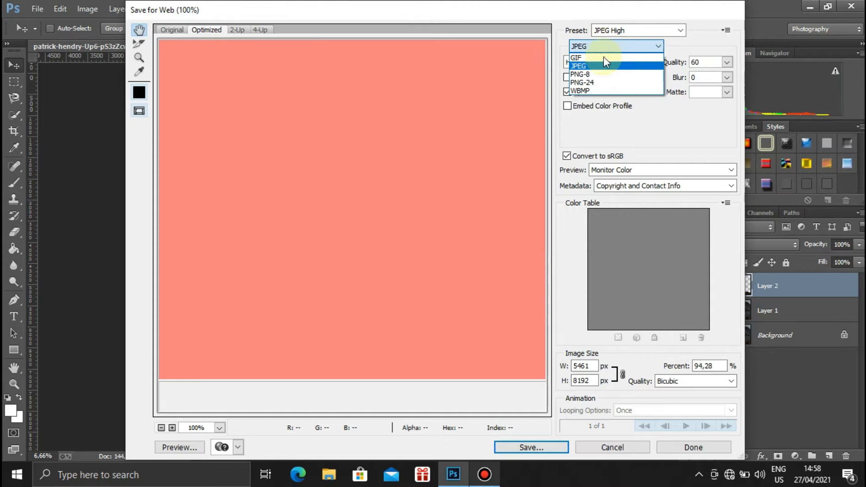
{"action": "left_click", "coordinate": [599, 83]}
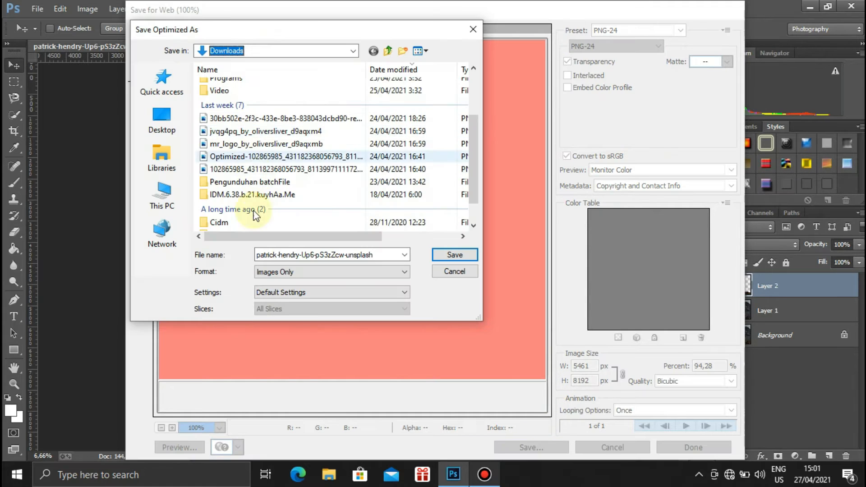
Save the exported PNG in the Pictures folder, keeping the proposed file name.
{"action": "scroll", "coordinate": [226, 171], "scroll_direction": "down", "scroll_amount": 1}
{"action": "scroll", "coordinate": [223, 132], "scroll_direction": "up", "scroll_amount": 3}
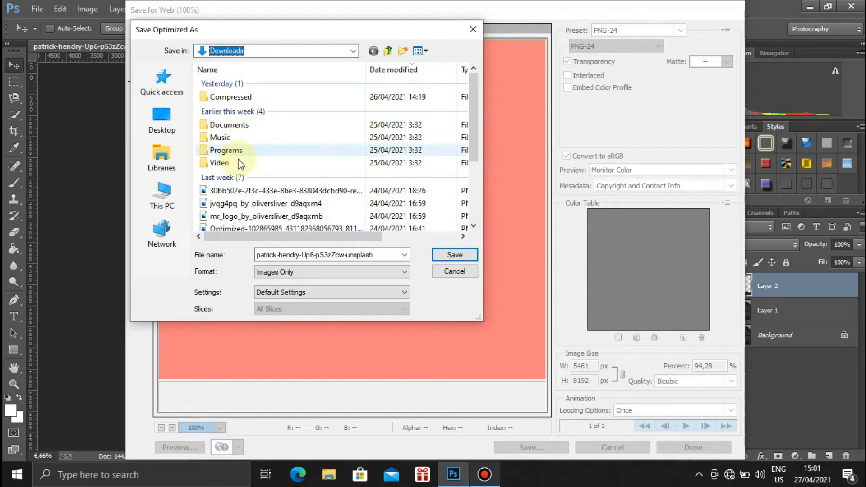
{"action": "left_click", "coordinate": [163, 189]}
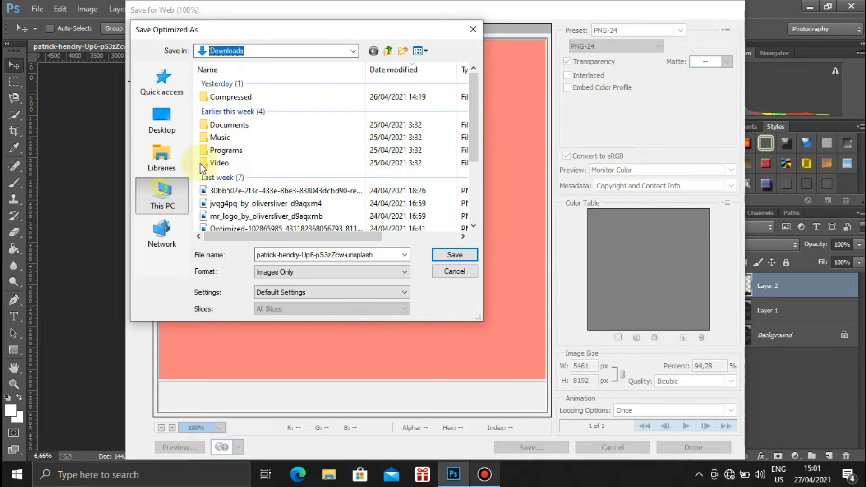
{"action": "scroll", "coordinate": [256, 127], "scroll_direction": "down", "scroll_amount": 3}
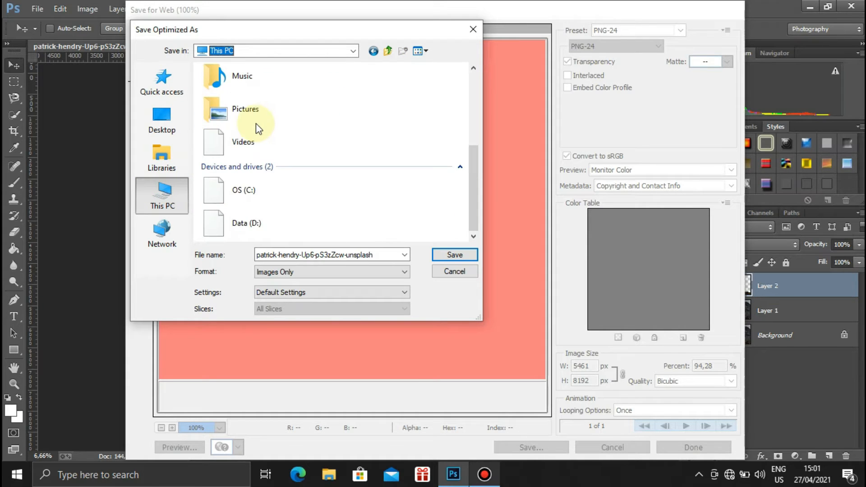
{"action": "double_click", "coordinate": [252, 109]}
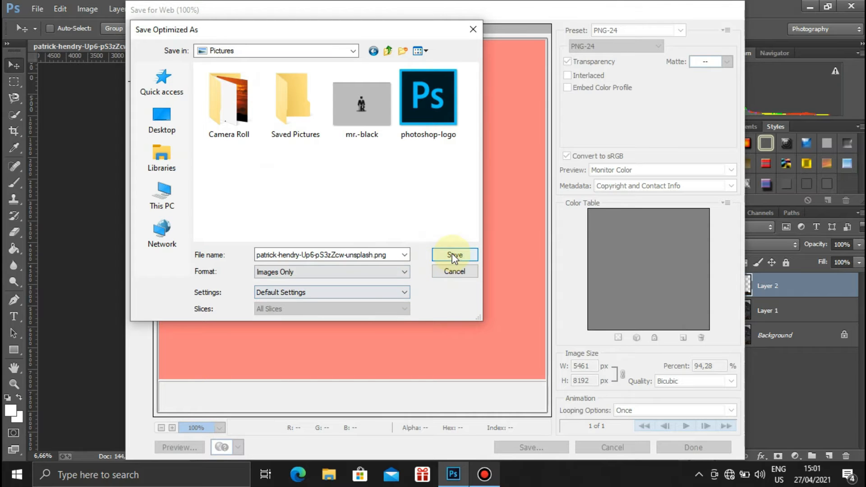
{"action": "left_click", "coordinate": [453, 256]}
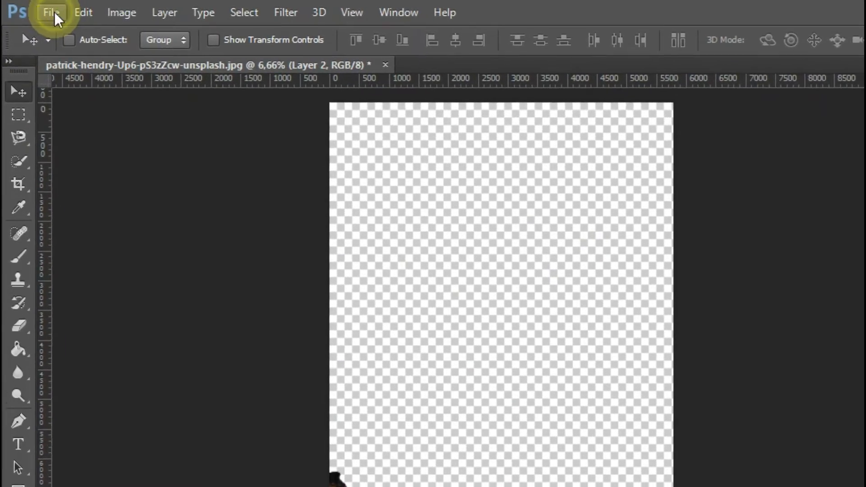
Open the dark orange sunset photo with the glowing sun from the Downloads folder.
{"action": "left_click", "coordinate": [44, 10]}
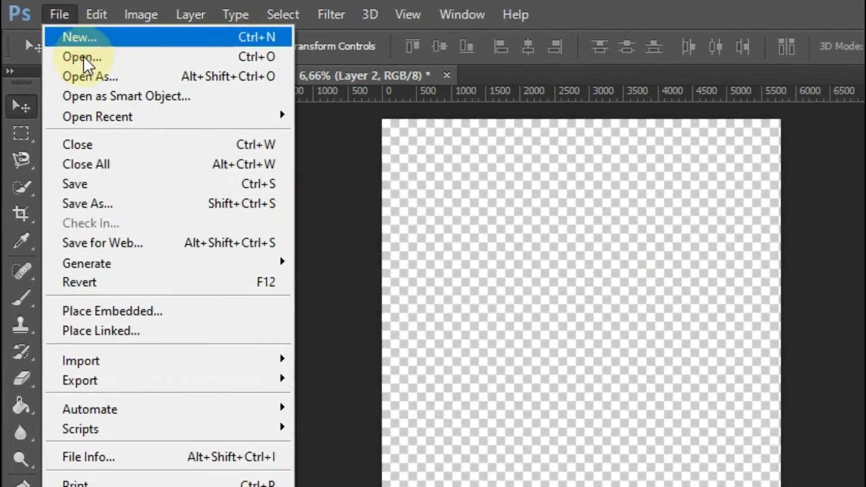
{"action": "left_click", "coordinate": [76, 53]}
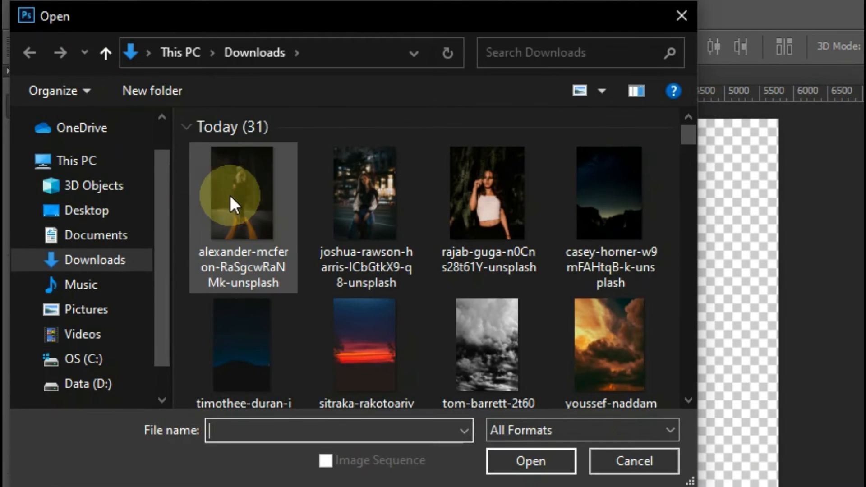
{"action": "scroll", "coordinate": [407, 259], "scroll_direction": "down", "scroll_amount": 3}
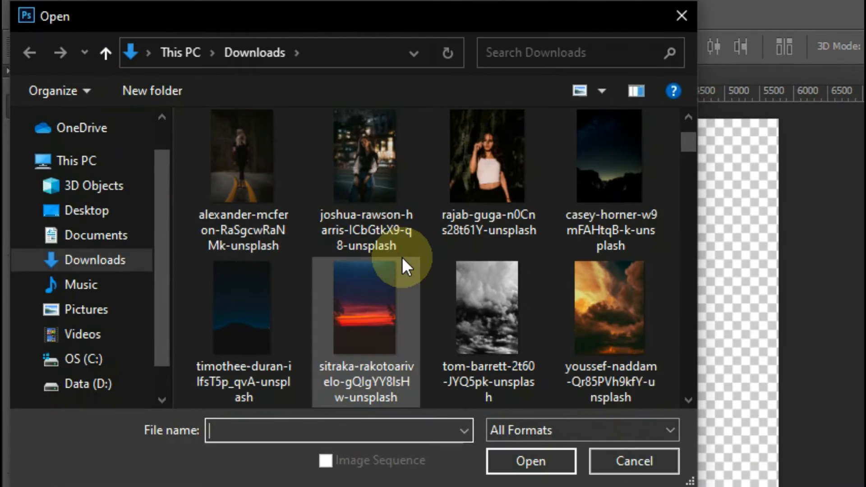
{"action": "left_click", "coordinate": [505, 313]}
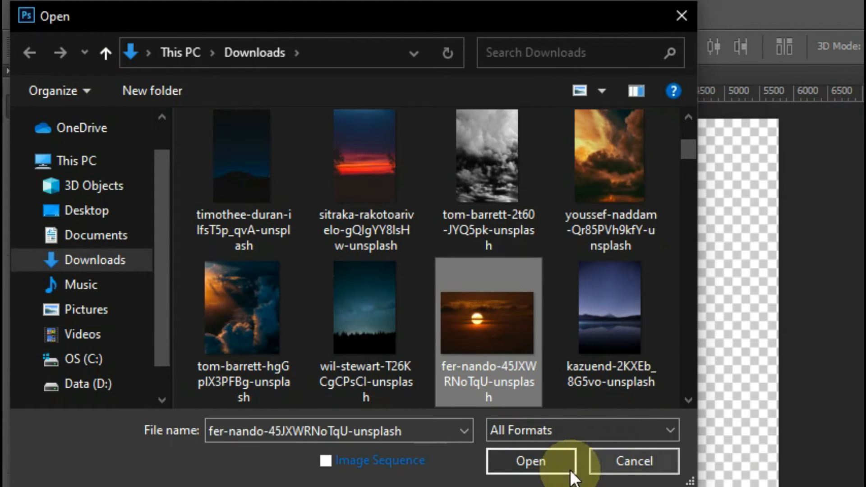
{"action": "left_click", "coordinate": [526, 460]}
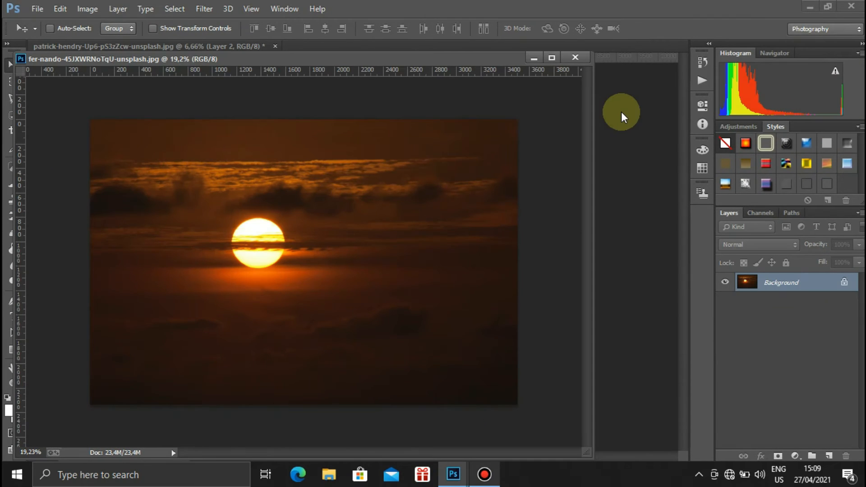
Dock the floating sunset photo window as a tab beside the cutout document.
{"action": "key", "text": "ctrl+minus"}
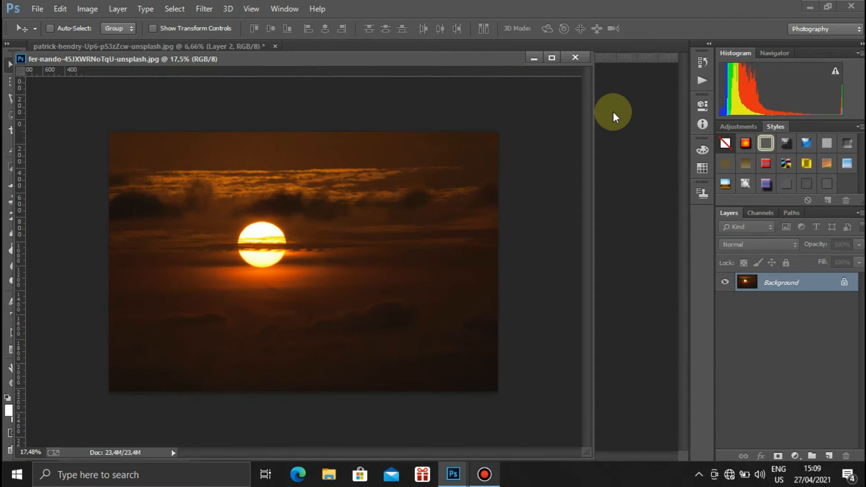
{"action": "left_click_drag", "start_coordinate": [426, 48], "coordinate": [431, 48]}
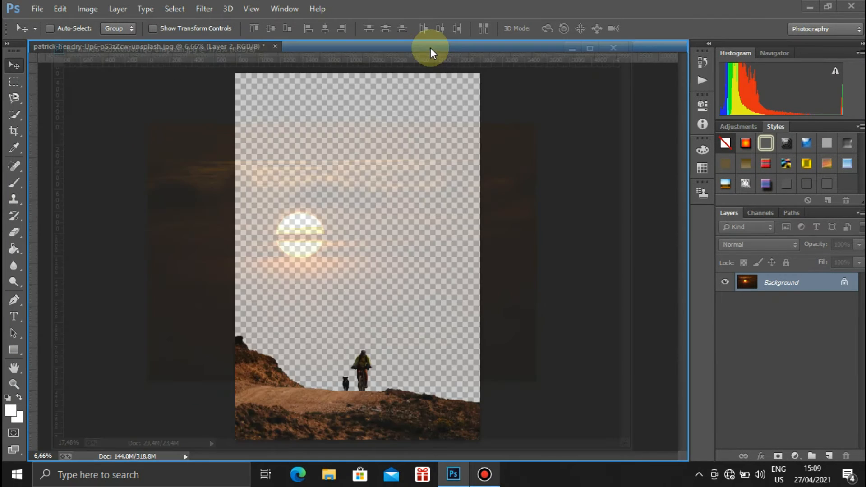
{"action": "key", "text": "ctrl+minus"}
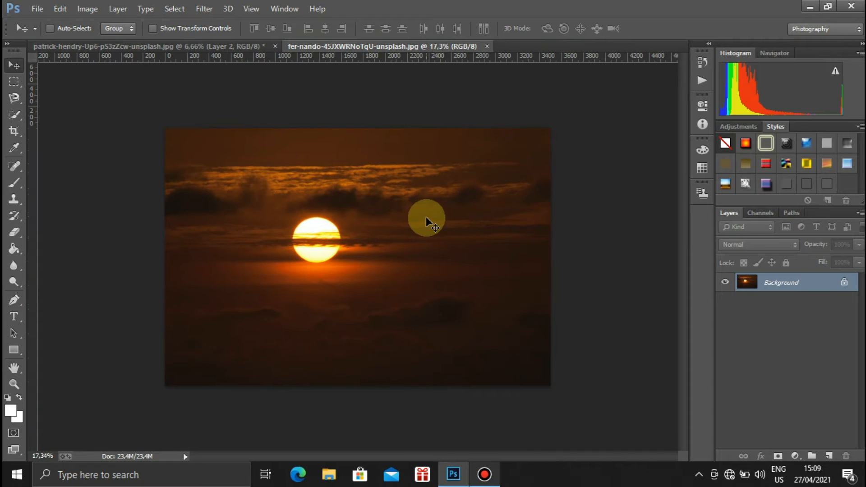
{"action": "key", "text": "ctrl+plus"}
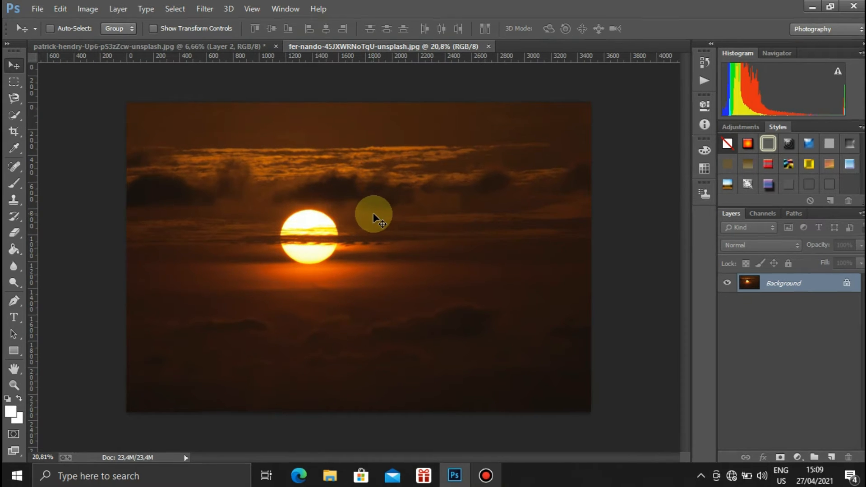
Place the exported cyclist cutout PNG from Pictures > Camera Roll into the sunset photo as an embedded image.
{"action": "left_click", "coordinate": [47, 13]}
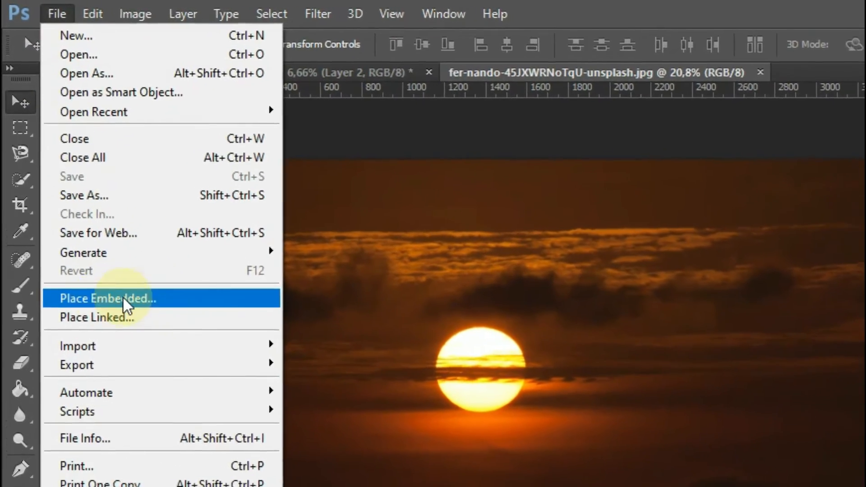
{"action": "left_click", "coordinate": [125, 300]}
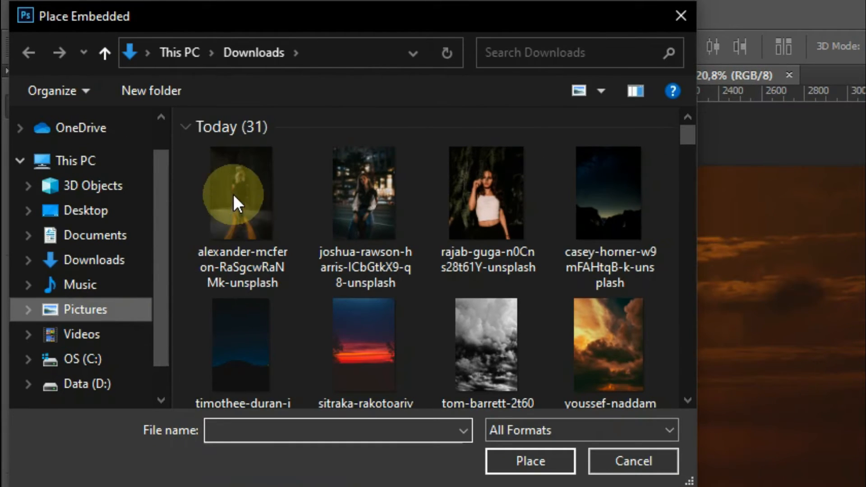
{"action": "double_click", "coordinate": [234, 190]}
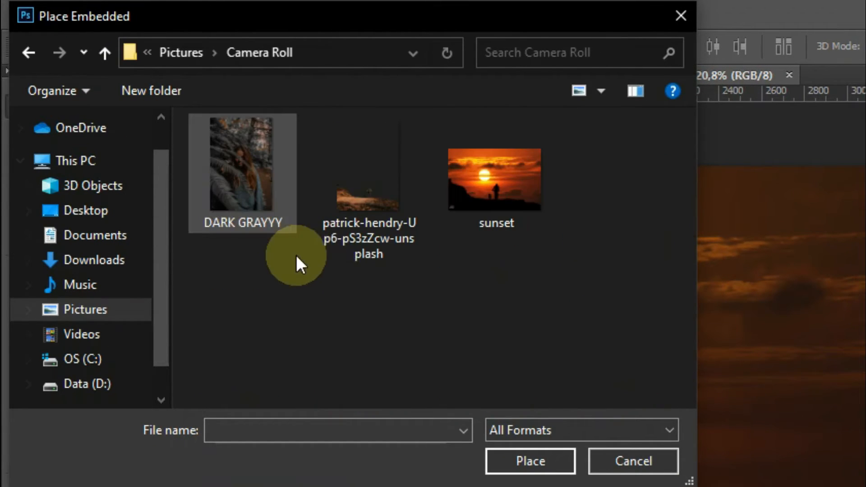
{"action": "left_click", "coordinate": [350, 199]}
{"action": "left_click", "coordinate": [533, 460]}
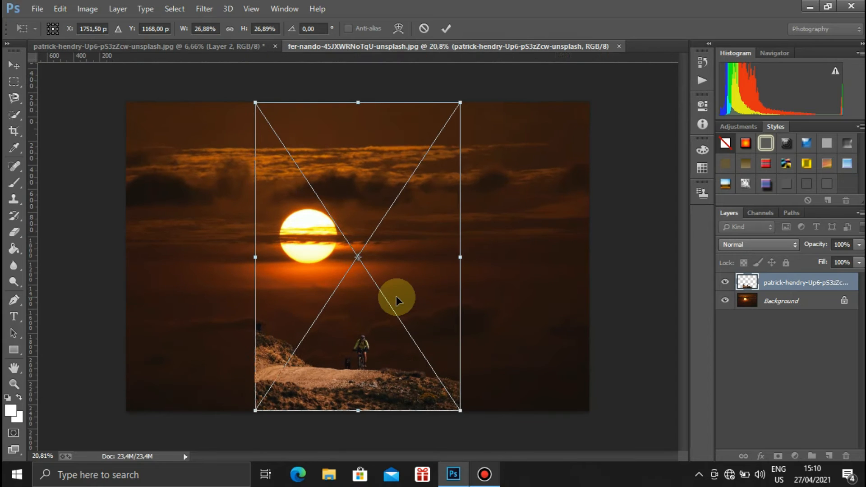
Scale the placed cutout to about 60.6% so it spans the sunset photo's full width, with its foreground along the photo's bottom edge.
{"action": "key", "text": "ctrl+minus"}
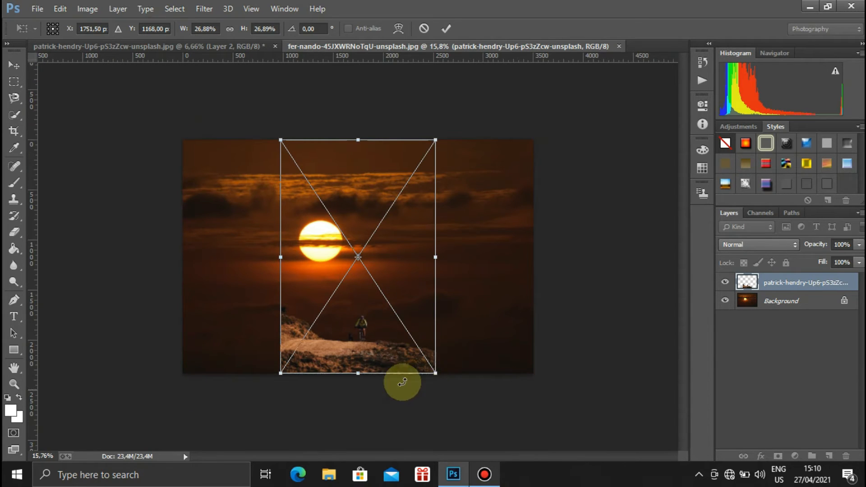
{"action": "left_click_drag", "start_coordinate": [365, 315], "coordinate": [362, 281]}
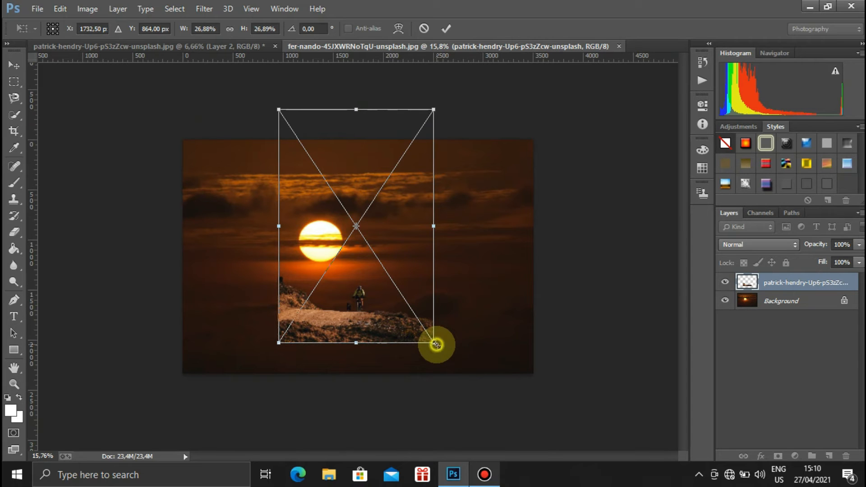
{"action": "left_click_drag", "start_coordinate": [437, 345], "coordinate": [582, 450]}
{"action": "scroll", "coordinate": [451, 289], "scroll_direction": "down", "scroll_amount": 4}
{"action": "left_click_drag", "start_coordinate": [450, 285], "coordinate": [450, 211]}
{"action": "scroll", "coordinate": [393, 329], "scroll_direction": "up", "scroll_amount": 3}
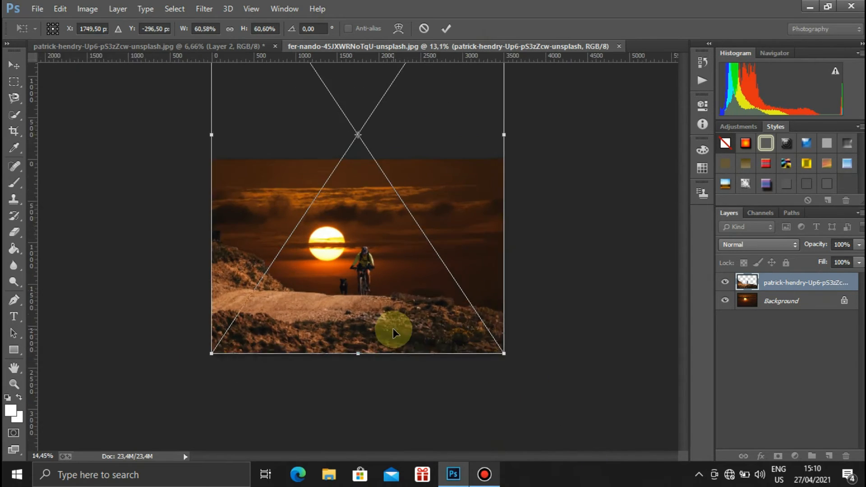
Enlarge the cutout to about 60.9%, lower it to about X 1763, Y 0.5 px, and commit the placement.
{"action": "scroll", "coordinate": [393, 330], "scroll_direction": "up", "scroll_amount": 2}
{"action": "left_click_drag", "start_coordinate": [535, 374], "coordinate": [537, 378]}
{"action": "key", "text": "Down"}
{"action": "key", "text": "Down"}
{"action": "key", "text": "Down"}
{"action": "key", "text": "Down"}
{"action": "key", "text": "Down"}
{"action": "key", "text": "Down"}
{"action": "key", "text": "Down"}
{"action": "key", "text": "Down"}
{"action": "key", "text": "Down"}
{"action": "key", "text": "Down"}
{"action": "scroll", "coordinate": [405, 249], "scroll_direction": "down", "scroll_amount": 1}
{"action": "left_click_drag", "start_coordinate": [383, 242], "coordinate": [384, 256]}
{"action": "scroll", "coordinate": [384, 256], "scroll_direction": "down", "scroll_amount": 1}
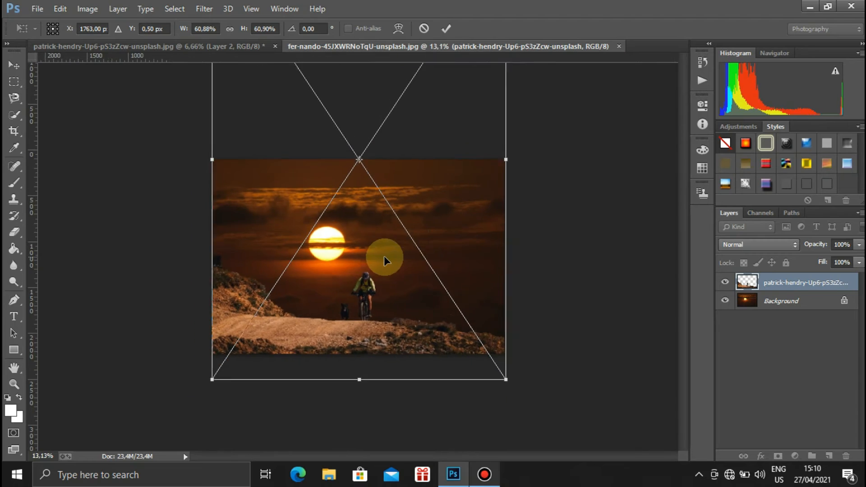
{"action": "left_click", "coordinate": [447, 28]}
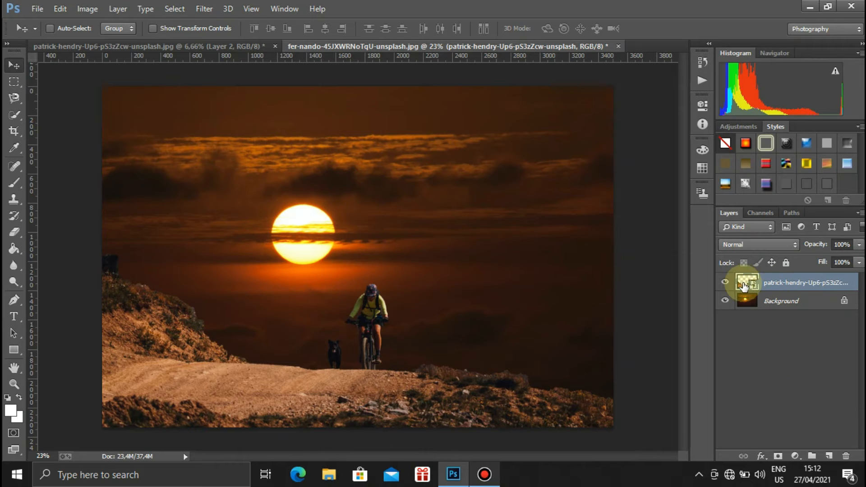
Add an Exposure adjustment layer above the cyclist cutout and clip it to that layer.
{"action": "left_click", "coordinate": [796, 455]}
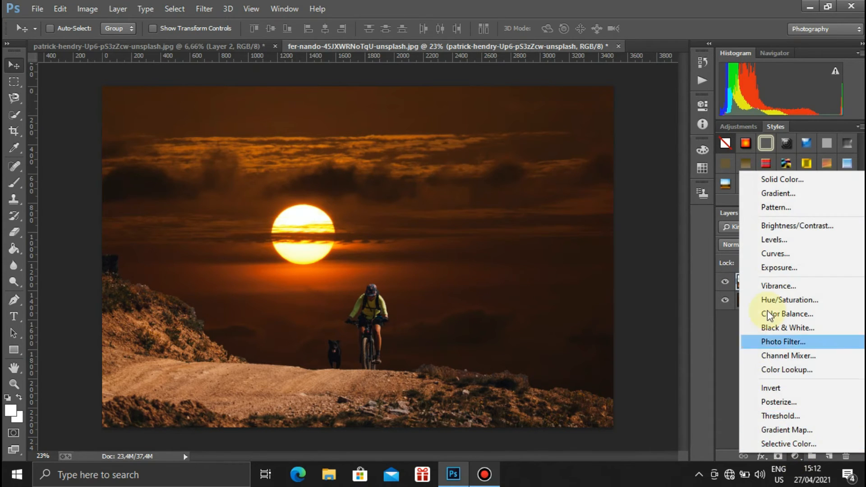
{"action": "left_click", "coordinate": [805, 266]}
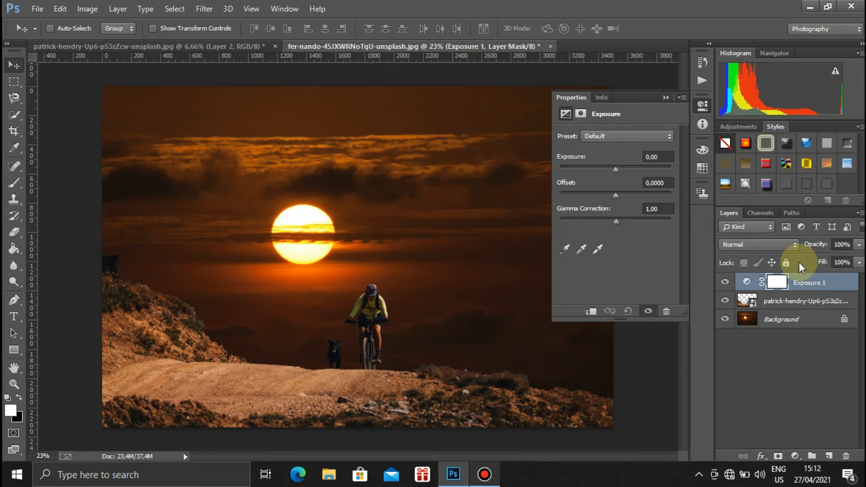
{"action": "left_click", "coordinate": [591, 312]}
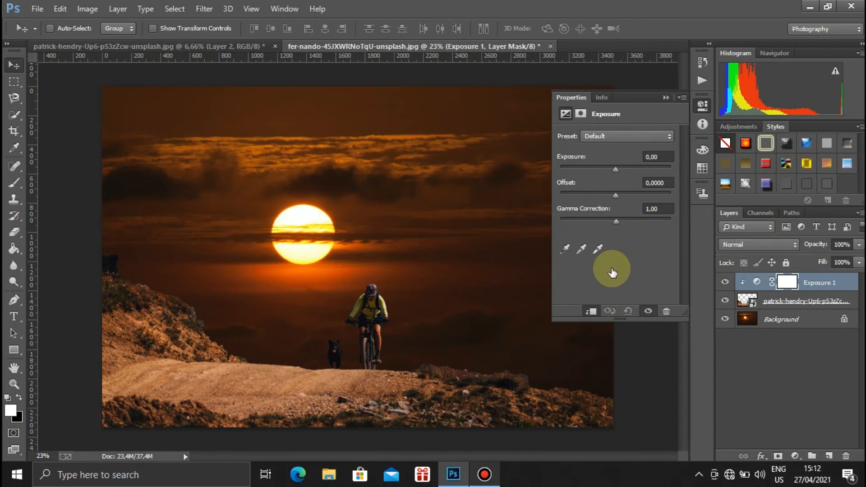
Turn the cutout into a black silhouette by setting Exposure to -20.00 and Offset to -0.5000, and collapse the adjustment's settings.
{"action": "left_click_drag", "start_coordinate": [614, 166], "coordinate": [556, 172]}
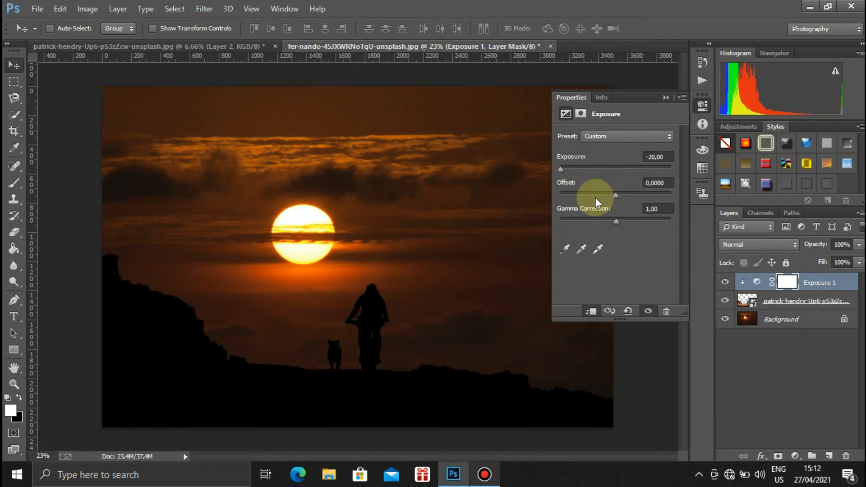
{"action": "left_click_drag", "start_coordinate": [615, 196], "coordinate": [565, 195]}
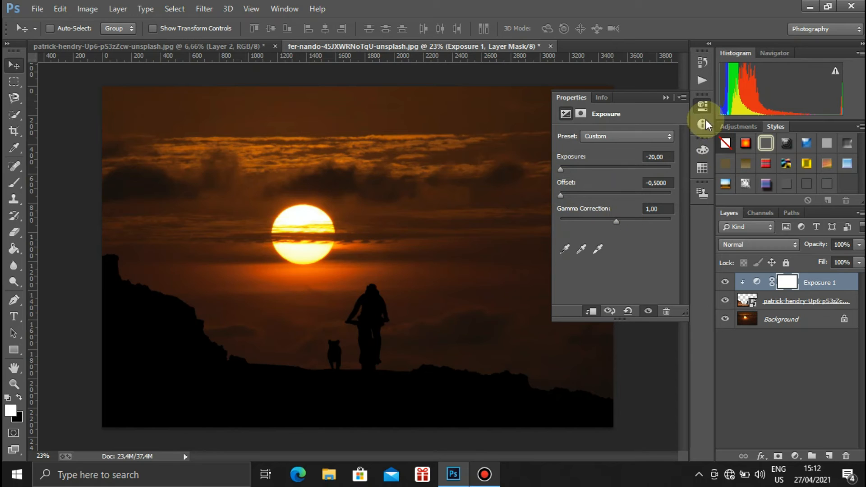
{"action": "left_click", "coordinate": [666, 98]}
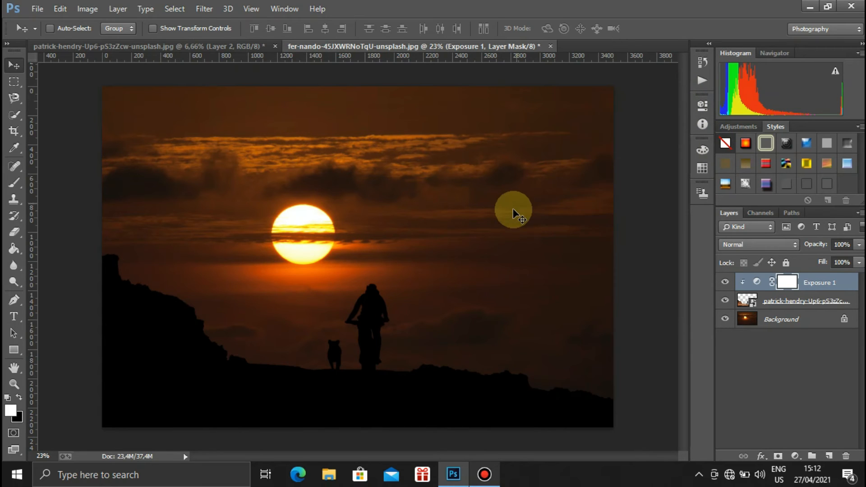
{"action": "scroll", "coordinate": [513, 209], "scroll_direction": "down", "scroll_amount": 1}
{"action": "scroll", "coordinate": [513, 208], "scroll_direction": "up", "scroll_amount": 1}
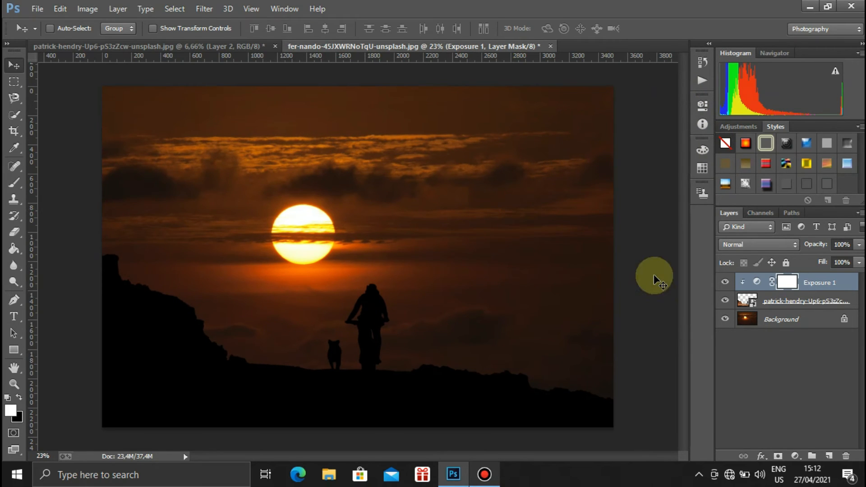
Add a Brightness/Contrast adjustment layer directly above the Background sunset photo and clip it to that layer.
{"action": "left_click", "coordinate": [772, 319]}
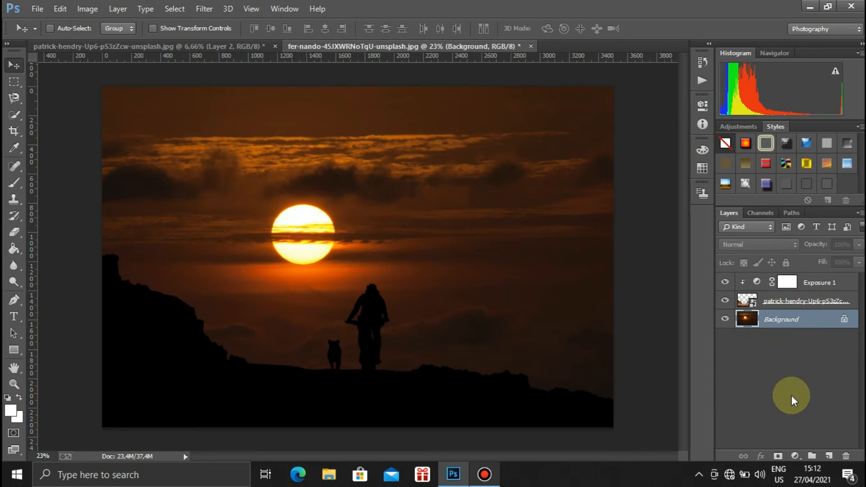
{"action": "left_click", "coordinate": [795, 457]}
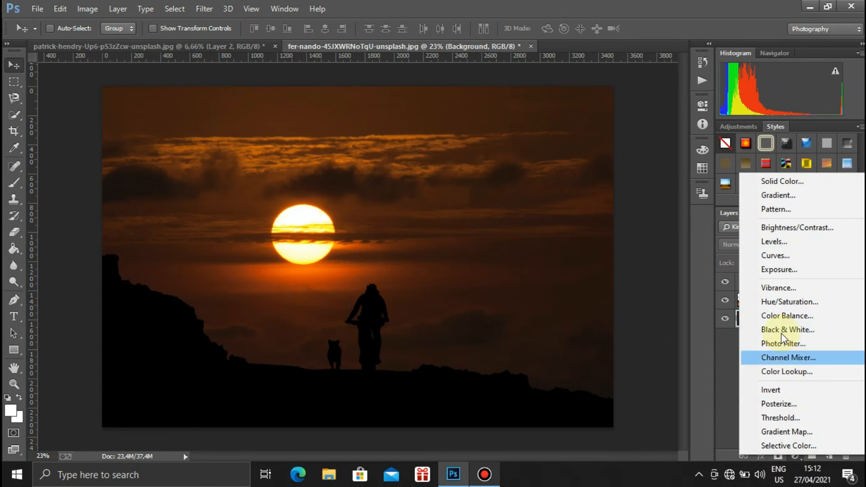
{"action": "left_click", "coordinate": [791, 228]}
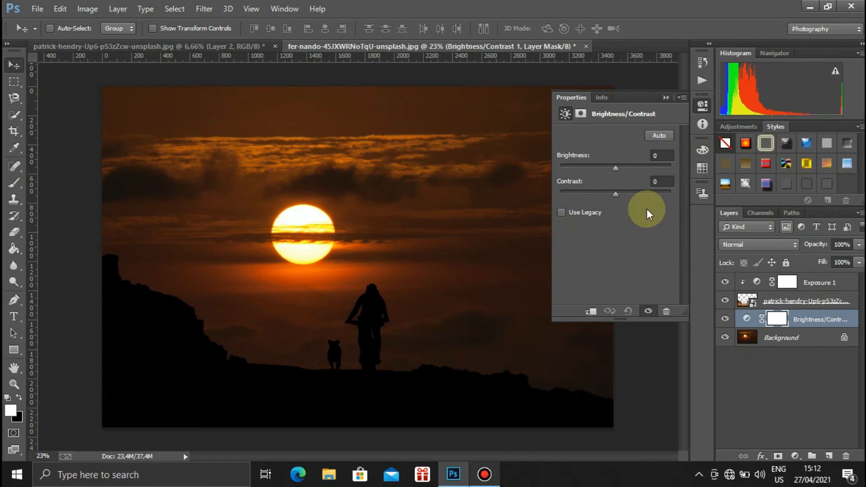
{"action": "left_click", "coordinate": [591, 312]}
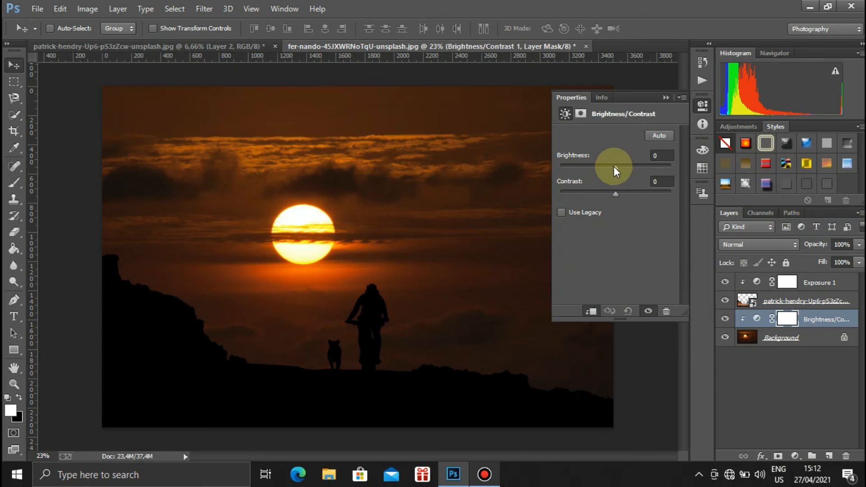
Intensify the sunset by setting Brightness to about 86 and Contrast to 98, and collapse the adjustment's settings.
{"action": "mouse_move", "coordinate": [614, 166]}
{"action": "left_mouse_down"}
{"action": "mouse_move", "coordinate": [591, 163]}
{"action": "mouse_move", "coordinate": [622, 167]}
{"action": "left_mouse_up"}
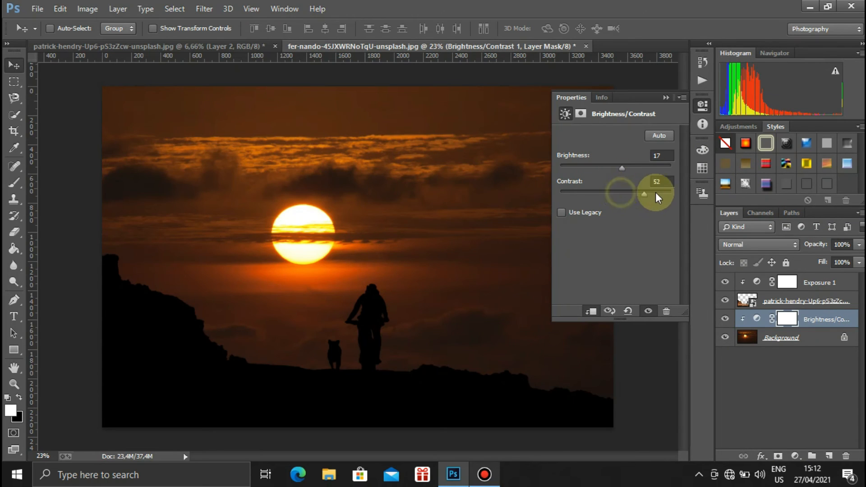
{"action": "left_click_drag", "start_coordinate": [656, 193], "coordinate": [669, 193]}
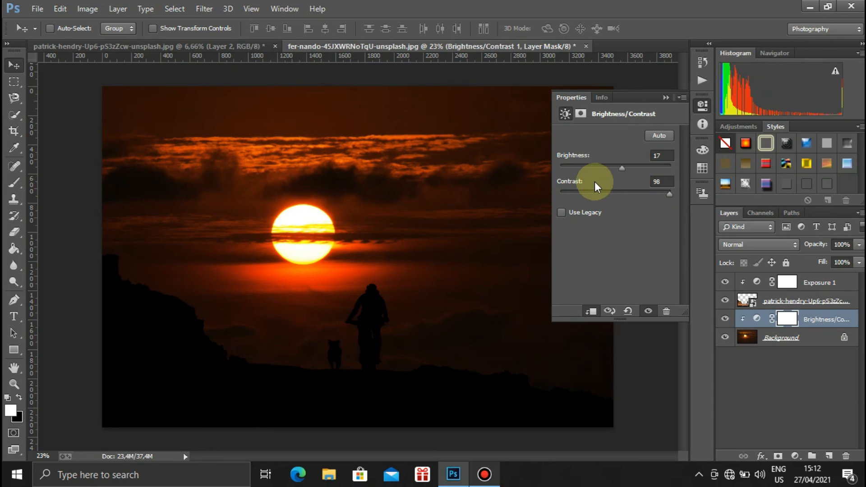
{"action": "left_click_drag", "start_coordinate": [621, 166], "coordinate": [649, 169]}
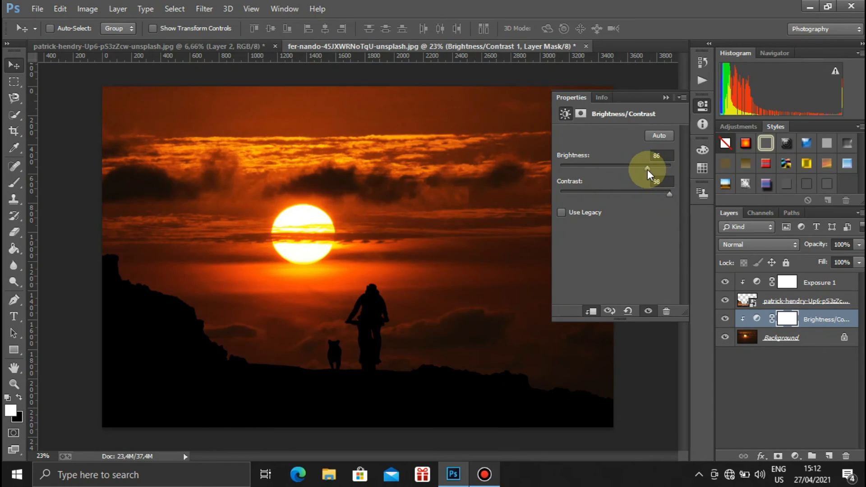
{"action": "left_click", "coordinate": [667, 98]}
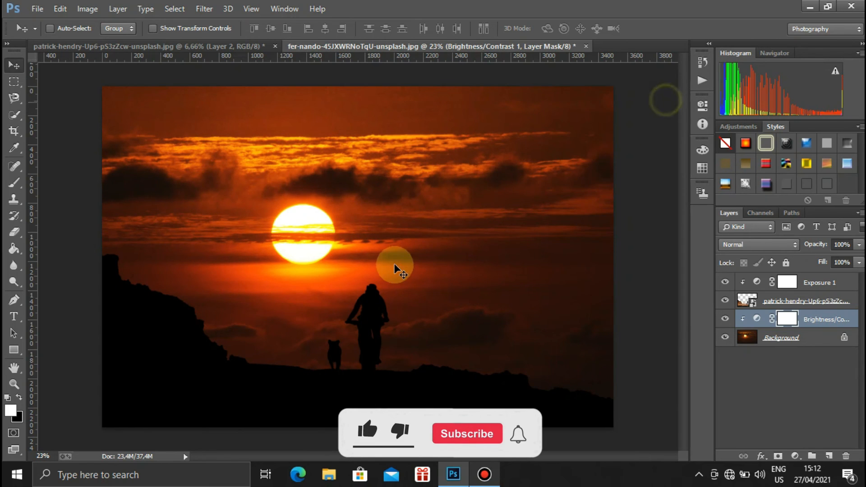
{"action": "scroll", "coordinate": [392, 269], "scroll_direction": "down", "scroll_amount": 1}
{"action": "scroll", "coordinate": [394, 271], "scroll_direction": "up", "scroll_amount": 1}
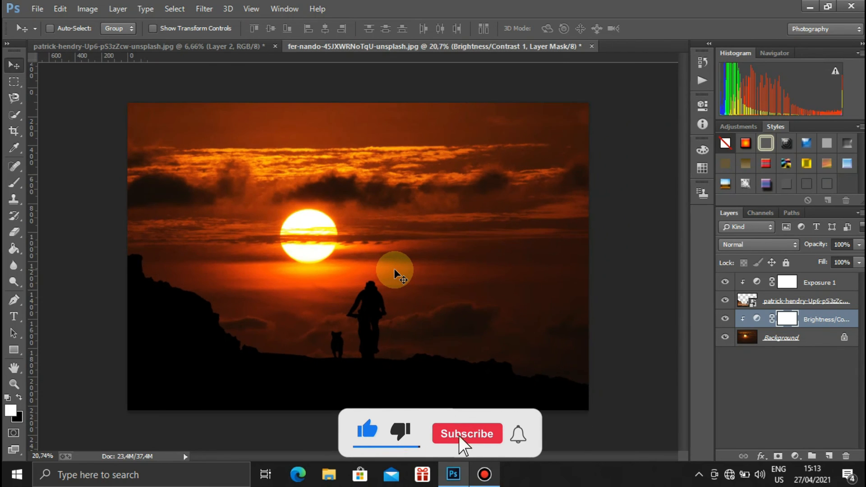